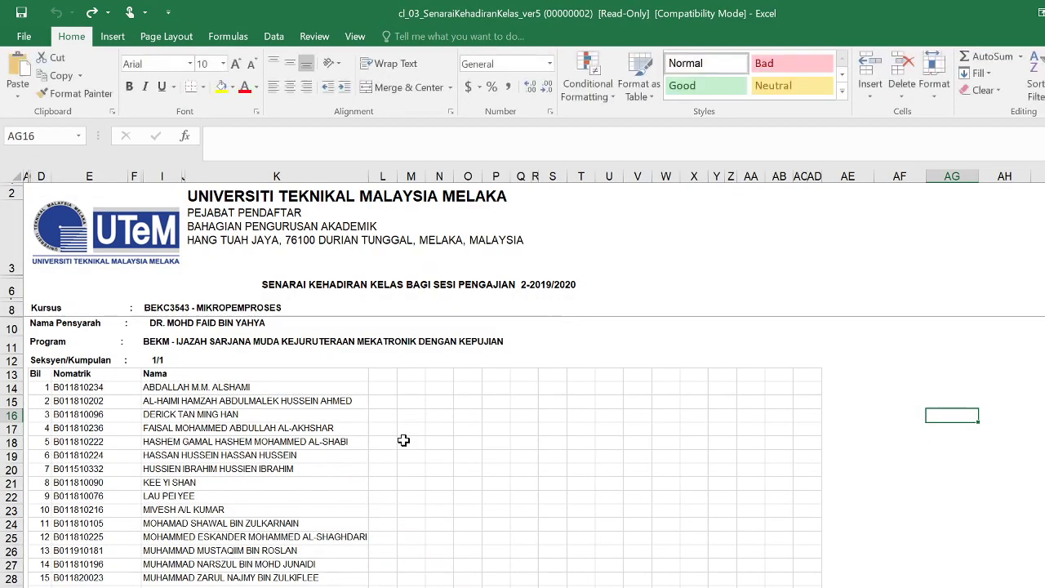
Arrange the class attendance list workbook and the Quiz 1 results workbook side by side.
{"action": "scroll", "coordinate": [403, 440], "scroll_direction": "down", "scroll_amount": 3}
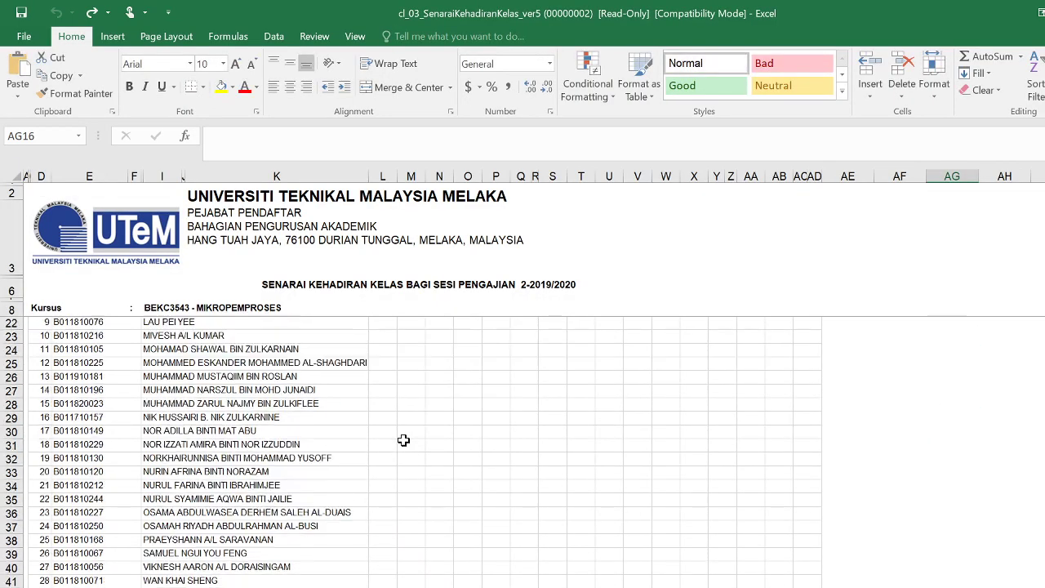
{"action": "scroll", "coordinate": [404, 440], "scroll_direction": "up", "scroll_amount": 3}
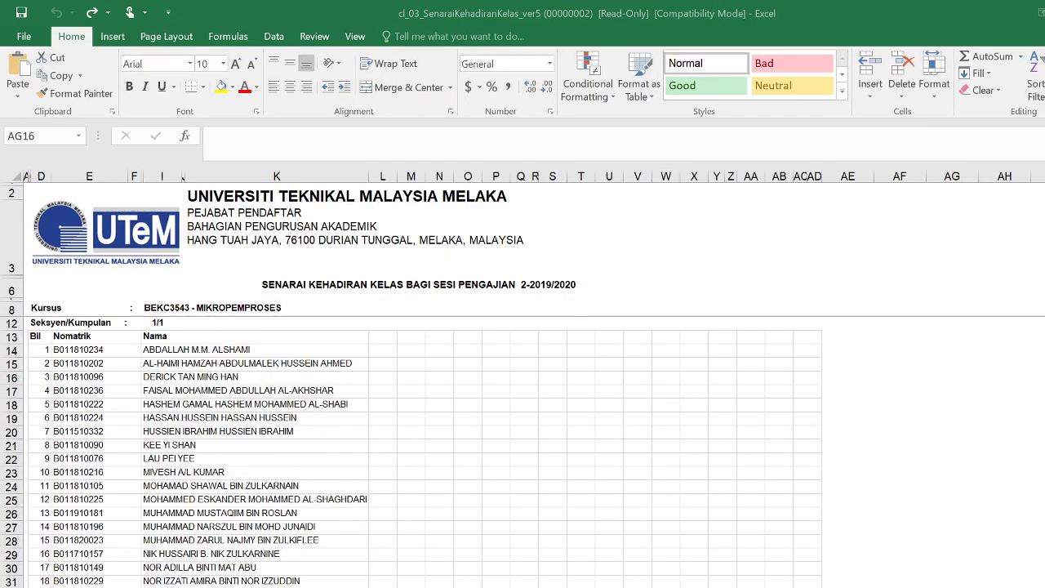
{"action": "key", "text": "alt+Tab"}
{"action": "key", "text": "ctrl+space"}
{"action": "key", "text": "ctrl+c"}
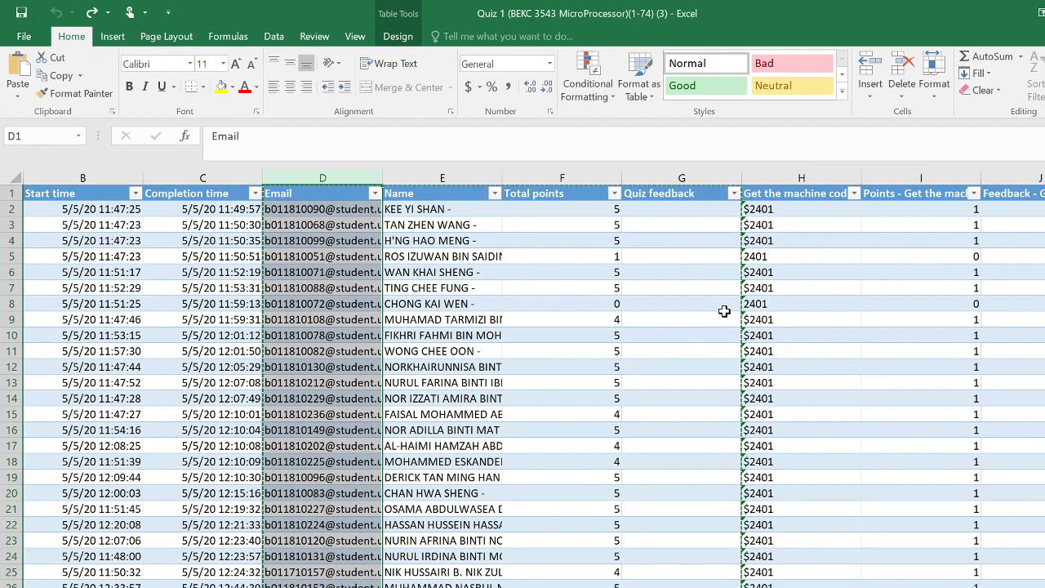
{"action": "double_click", "coordinate": [640, 19]}
{"action": "left_click_drag", "start_coordinate": [836, 21], "coordinate": [1044, 29]}
{"action": "double_click", "coordinate": [497, 15]}
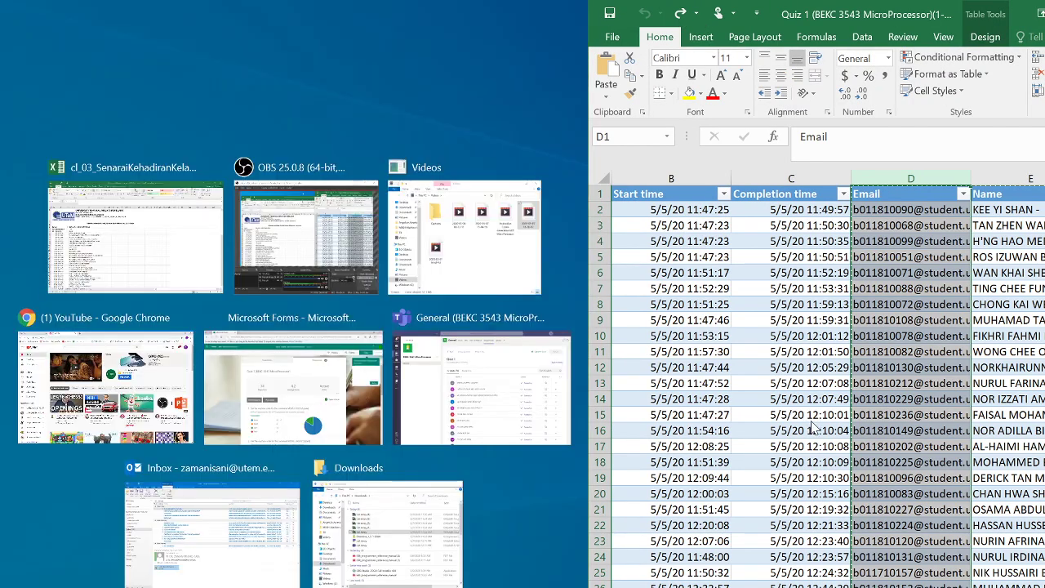
{"action": "left_click", "coordinate": [180, 274]}
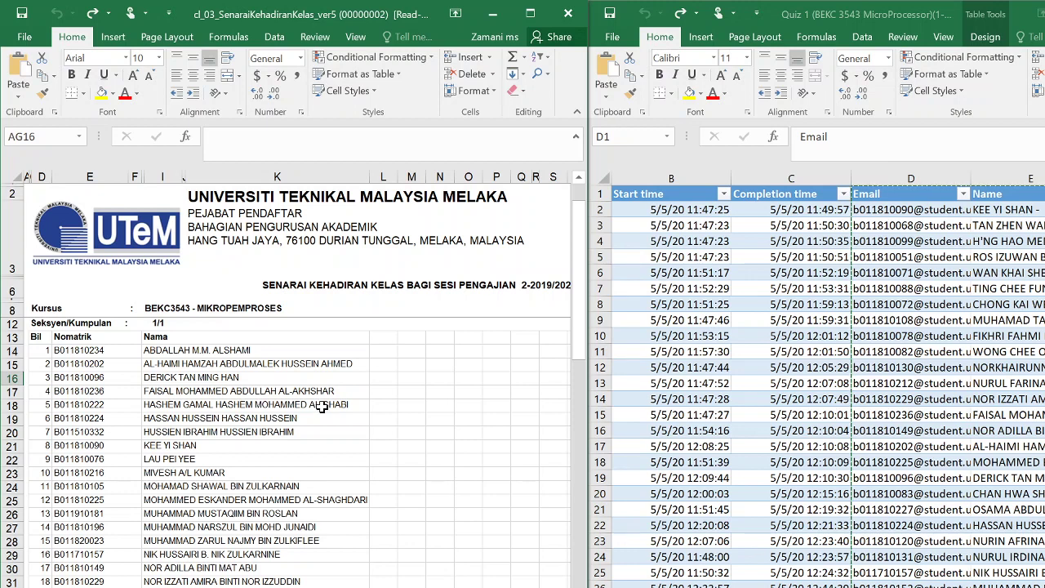
Look through the columns of the Quiz 1 results table and the entries in its Name column.
{"action": "key", "text": "alt+Tab"}
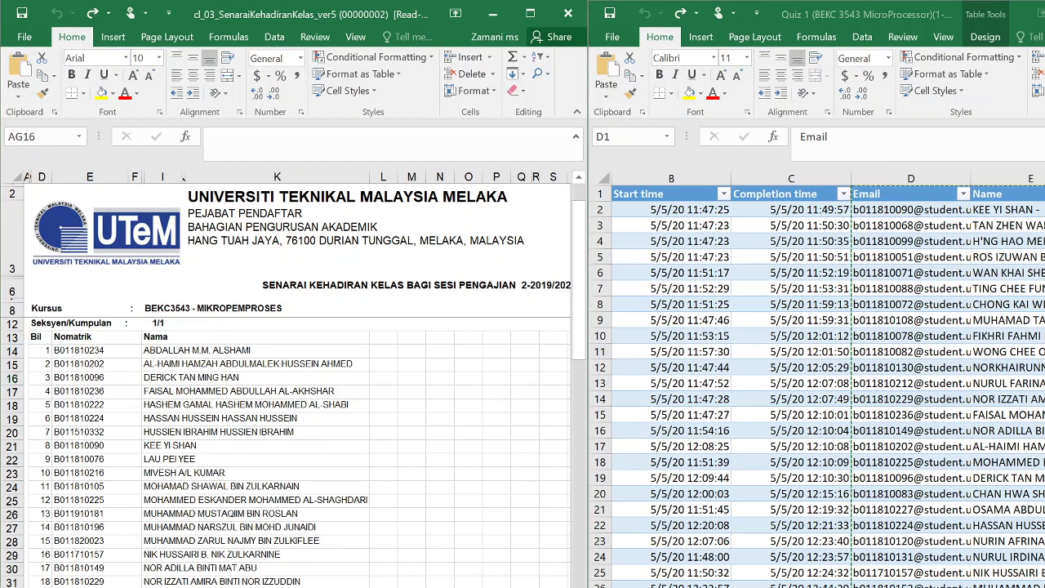
{"action": "scroll", "coordinate": [817, 384], "scroll_direction": "right", "scroll_amount": 3}
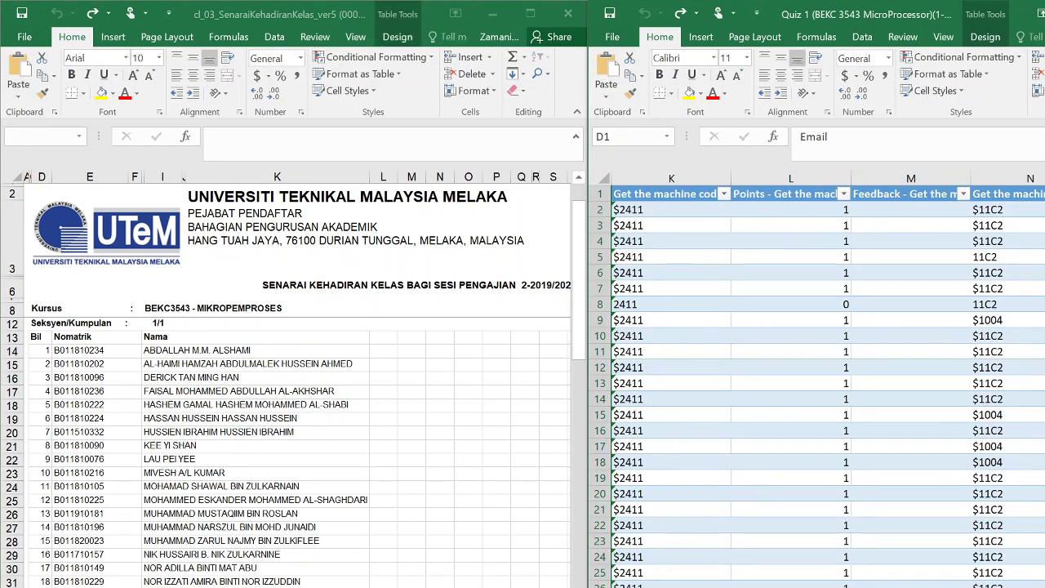
{"action": "scroll", "coordinate": [780, 578], "scroll_direction": "left", "scroll_amount": 3}
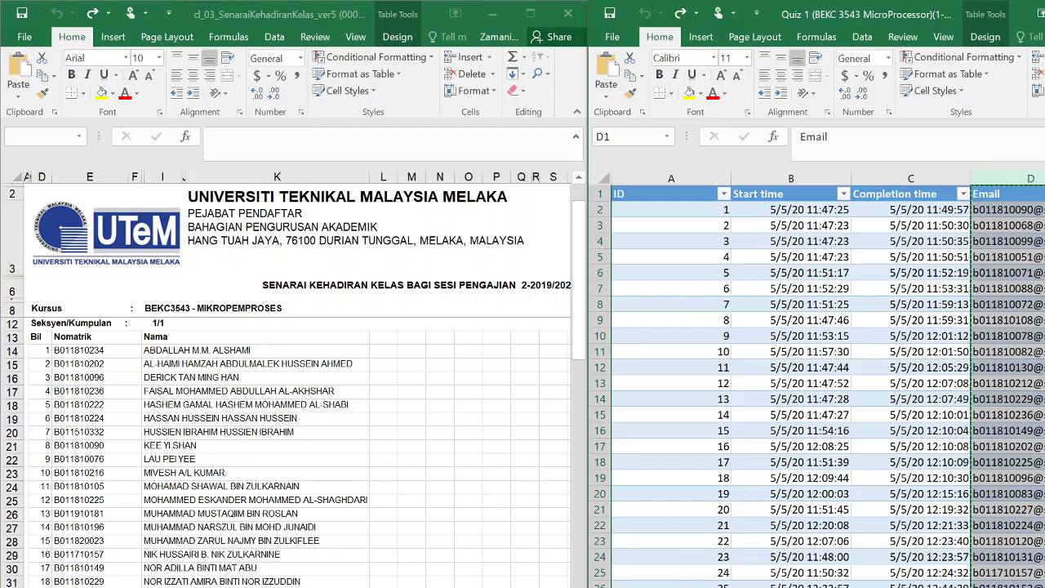
{"action": "scroll", "coordinate": [829, 384], "scroll_direction": "right", "scroll_amount": 2}
{"action": "left_click", "coordinate": [931, 336]}
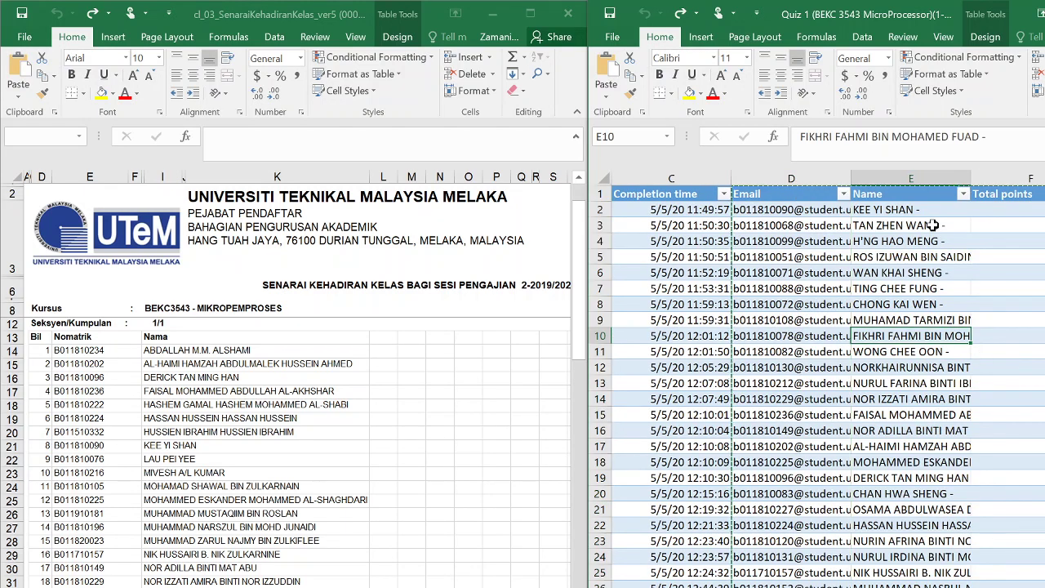
{"action": "left_click", "coordinate": [933, 225]}
{"action": "left_click", "coordinate": [928, 210]}
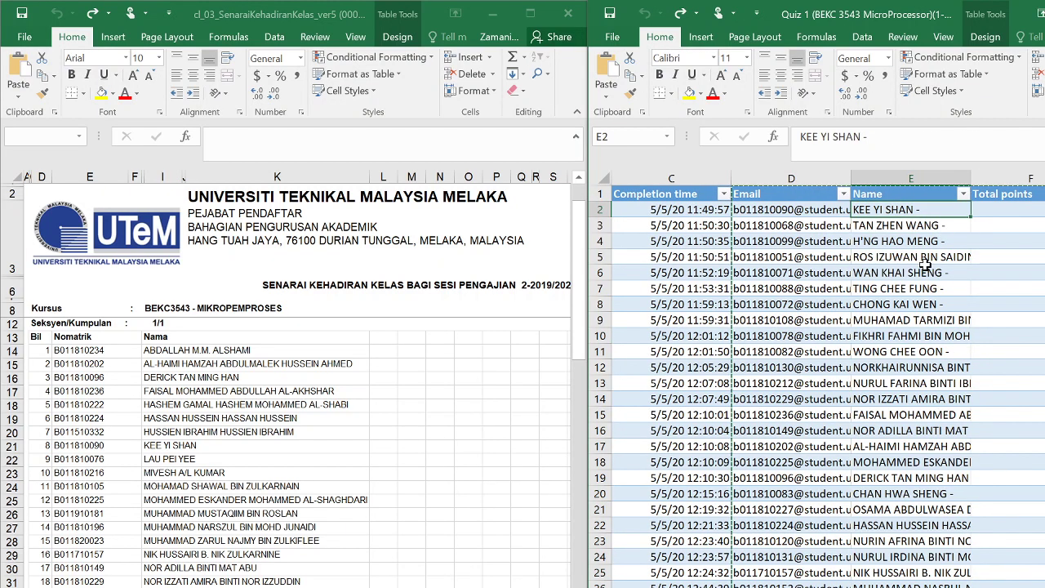
{"action": "left_click", "coordinate": [790, 178]}
{"action": "right_click", "coordinate": [790, 178]}
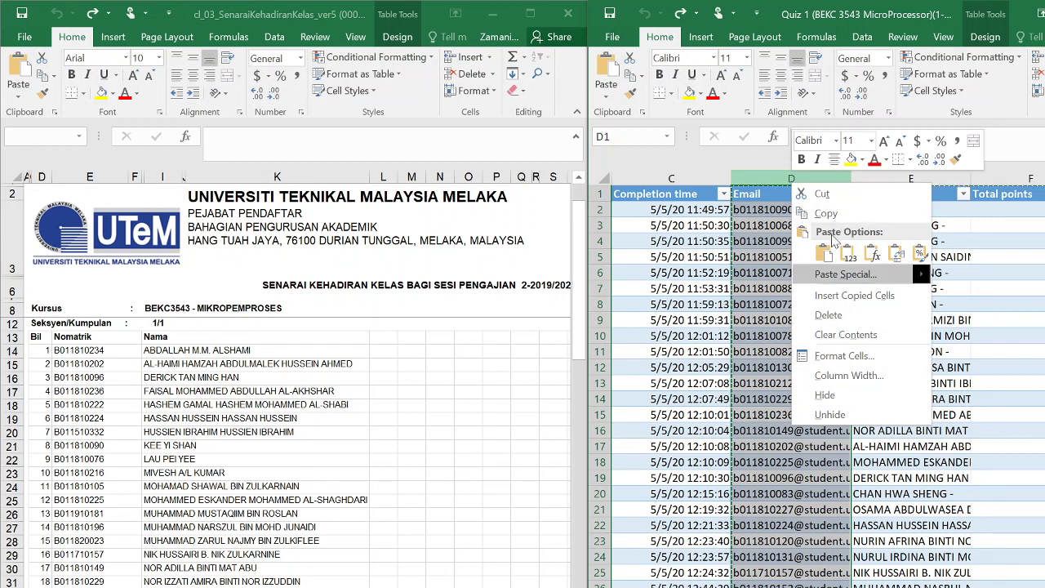
{"action": "left_click", "coordinate": [789, 182]}
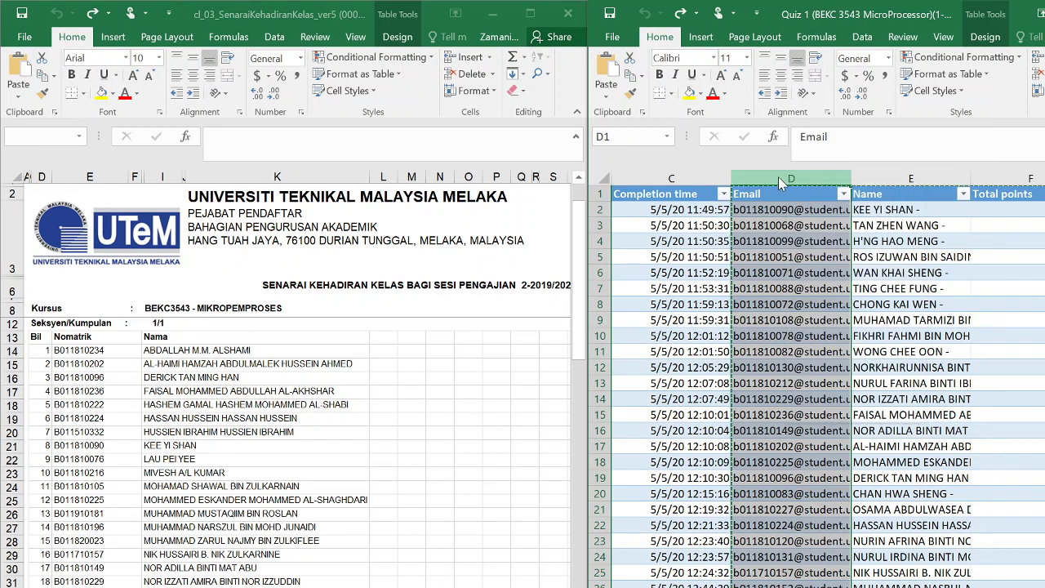
{"action": "right_click", "coordinate": [779, 177]}
{"action": "left_click", "coordinate": [786, 196]}
{"action": "left_click", "coordinate": [768, 257]}
{"action": "left_click", "coordinate": [770, 180]}
{"action": "right_click", "coordinate": [771, 183]}
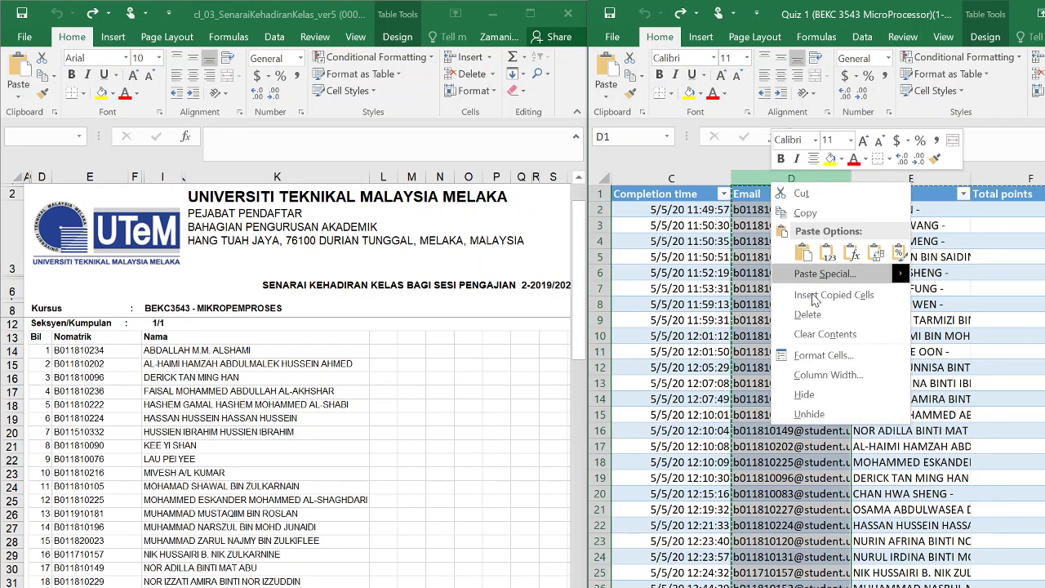
{"action": "left_click", "coordinate": [814, 298]}
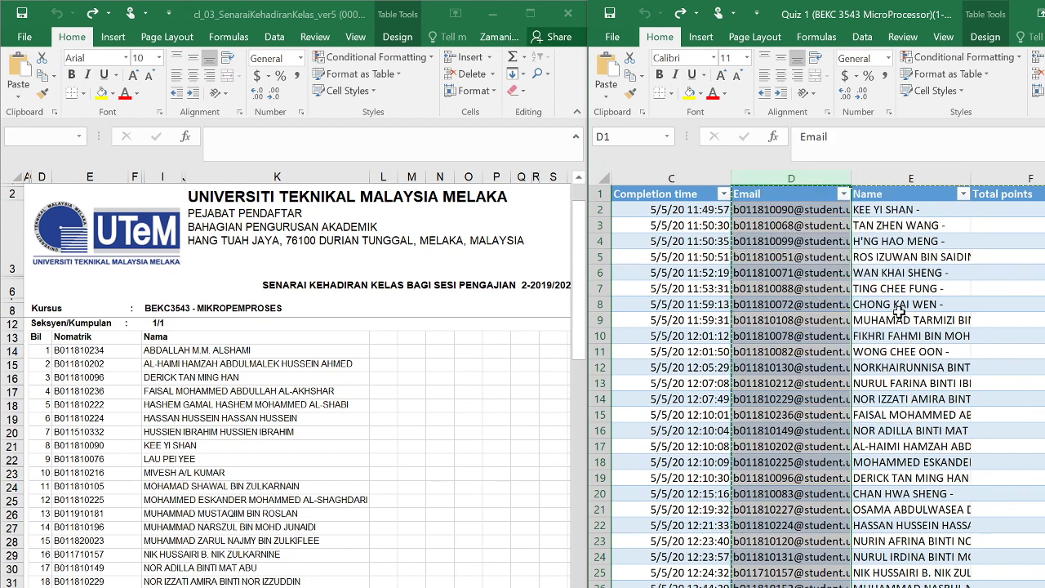
Insert a blank table column directly before the Email column in the Quiz 1 results.
{"action": "right_click", "coordinate": [792, 178]}
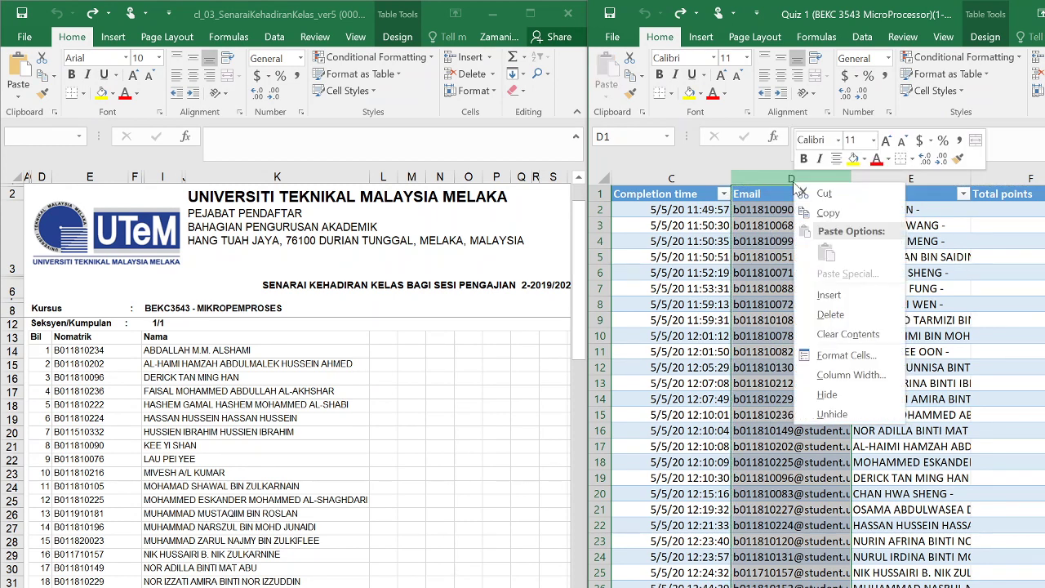
{"action": "left_click", "coordinate": [839, 297]}
{"action": "key", "text": "ctrl+shift+plus"}
{"action": "left_click", "coordinate": [824, 335]}
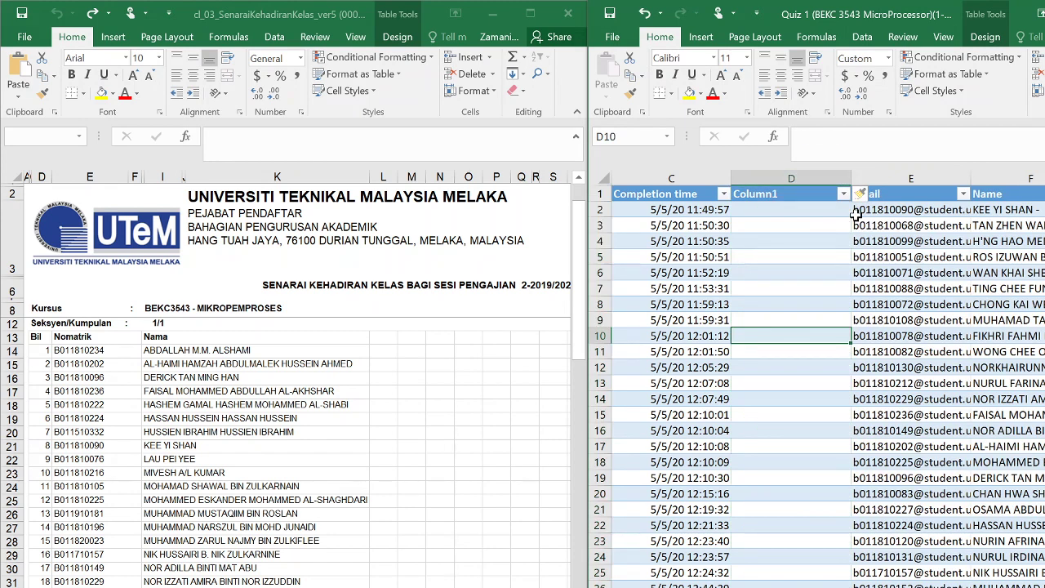
{"action": "left_click", "coordinate": [792, 210]}
{"action": "double_click", "coordinate": [792, 210]}
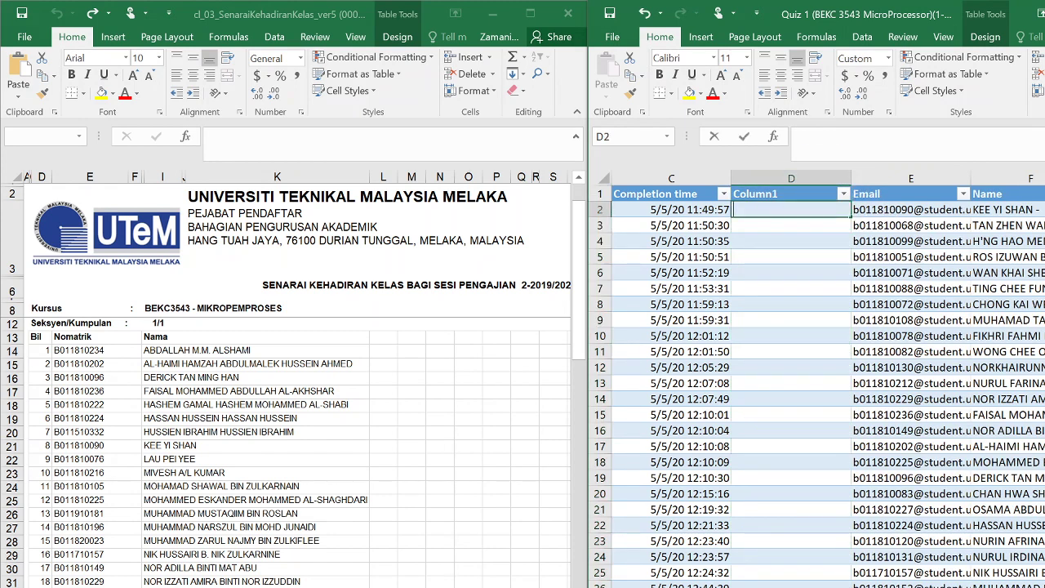
{"action": "type", "text": "=UP"}
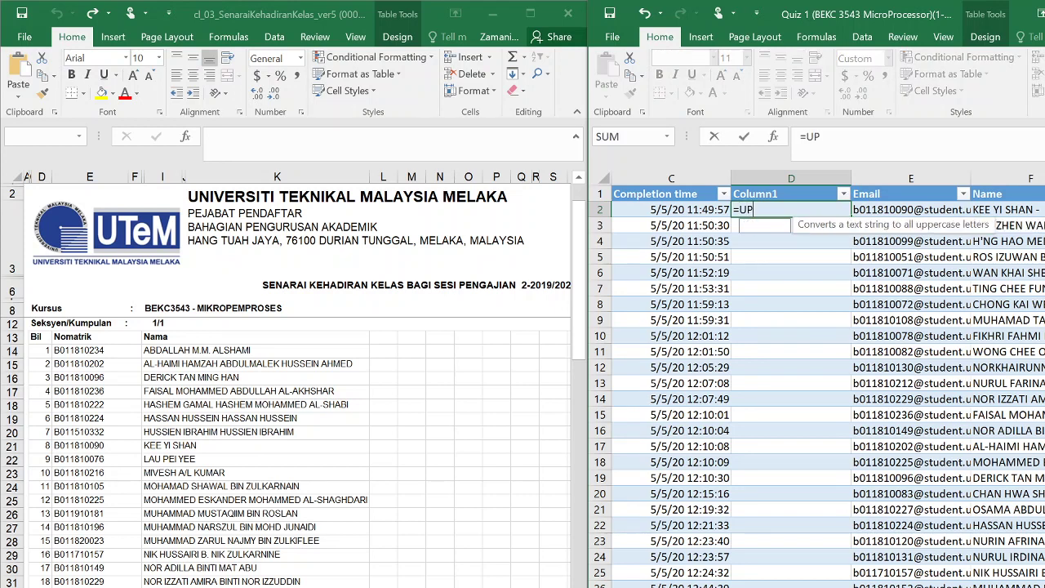
{"action": "type", "text": "PER("}
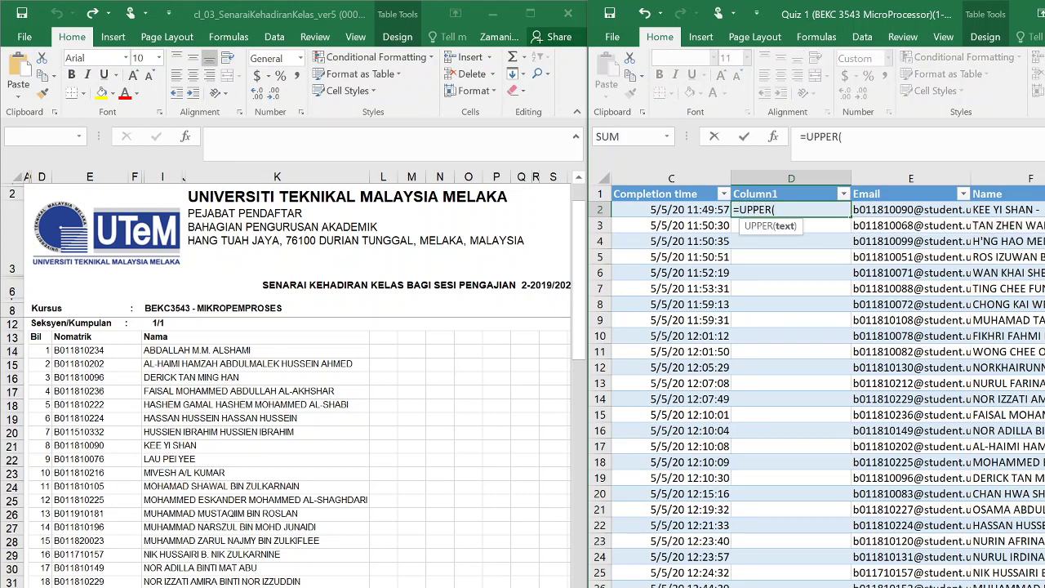
{"action": "type", "text": "LEFT("}
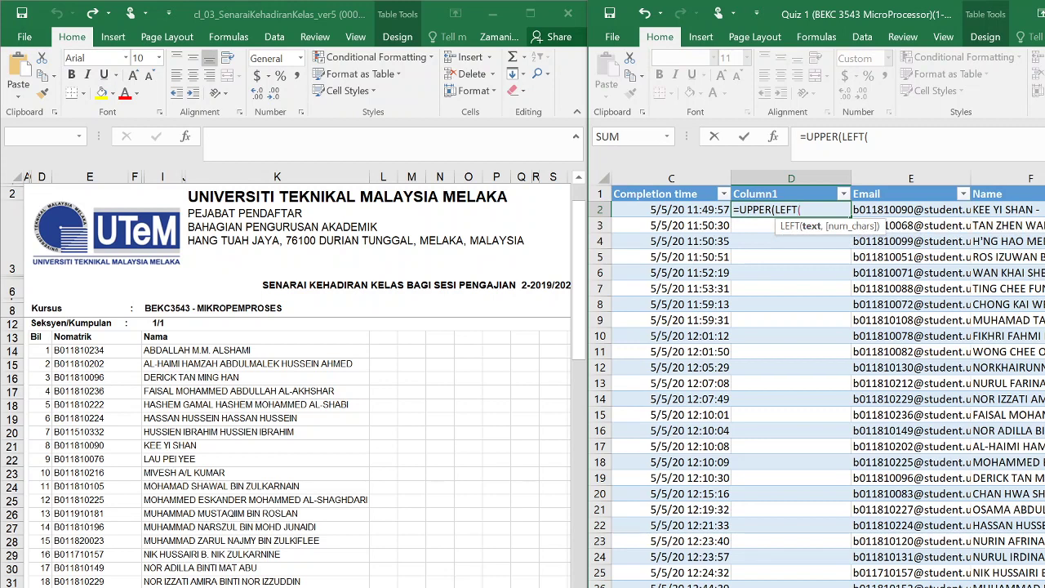
{"action": "left_click", "coordinate": [878, 209]}
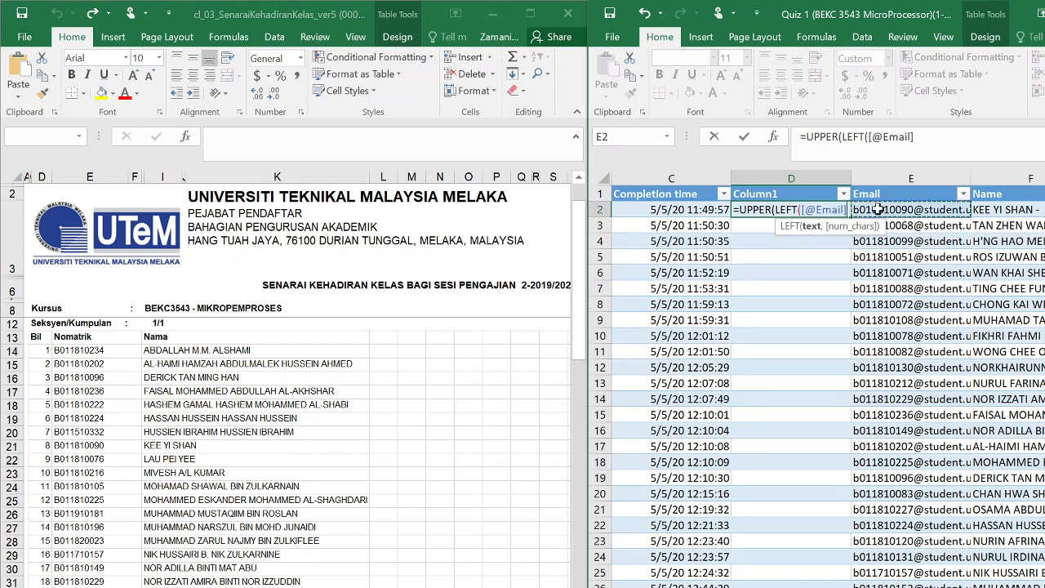
{"action": "type", "text": ",10))"}
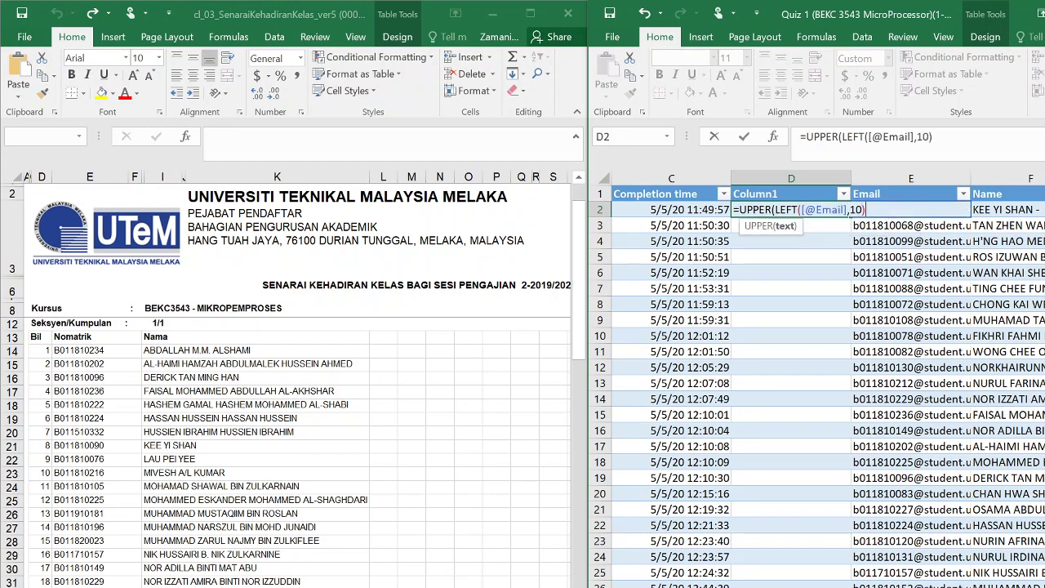
{"action": "key", "text": "Return"}
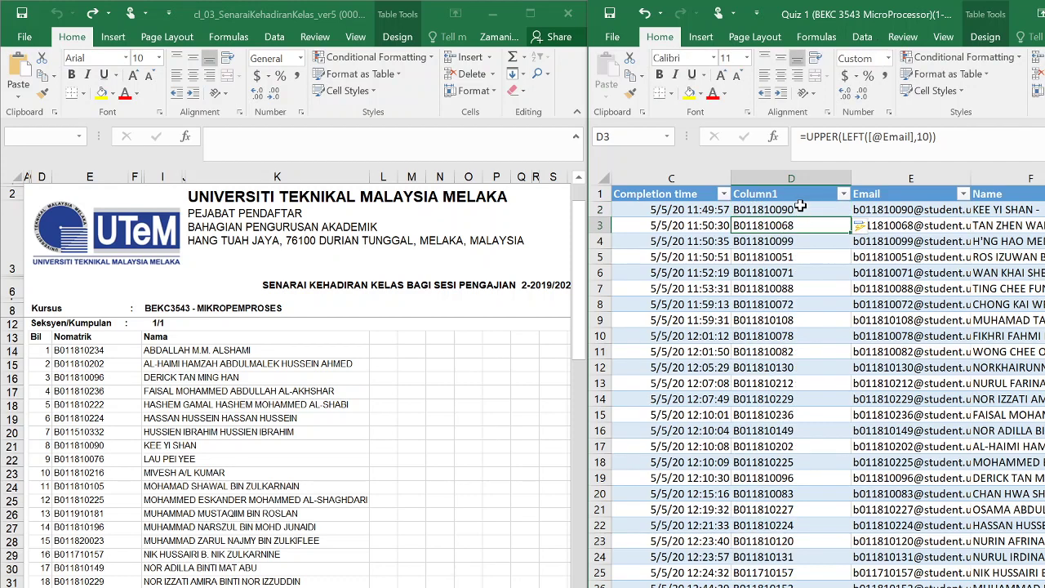
Rename the new column's header in cell D1 as NO Matriks.
{"action": "left_click", "coordinate": [798, 208]}
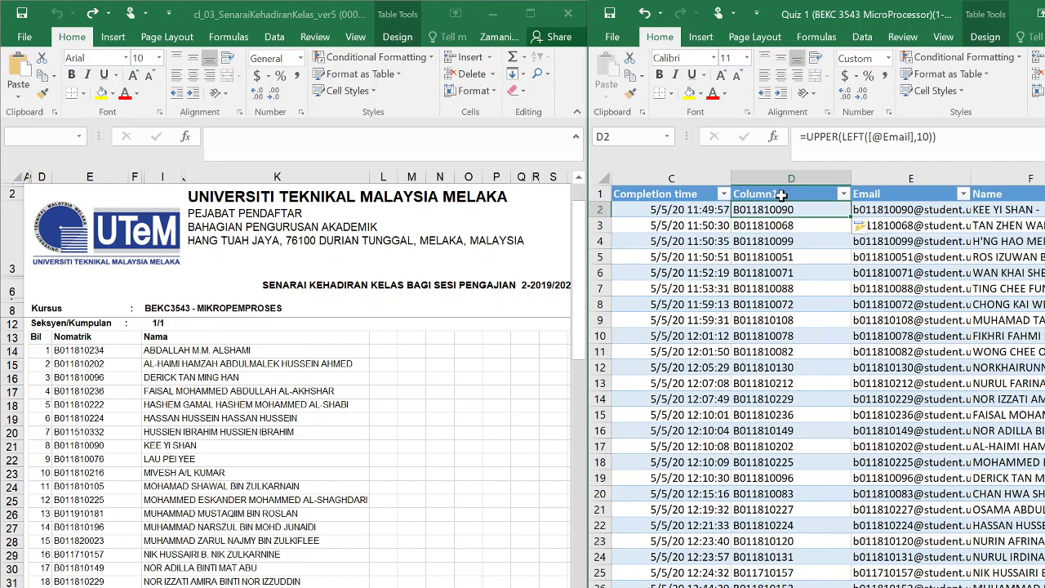
{"action": "left_click", "coordinate": [782, 194]}
{"action": "type", "text": "I"}
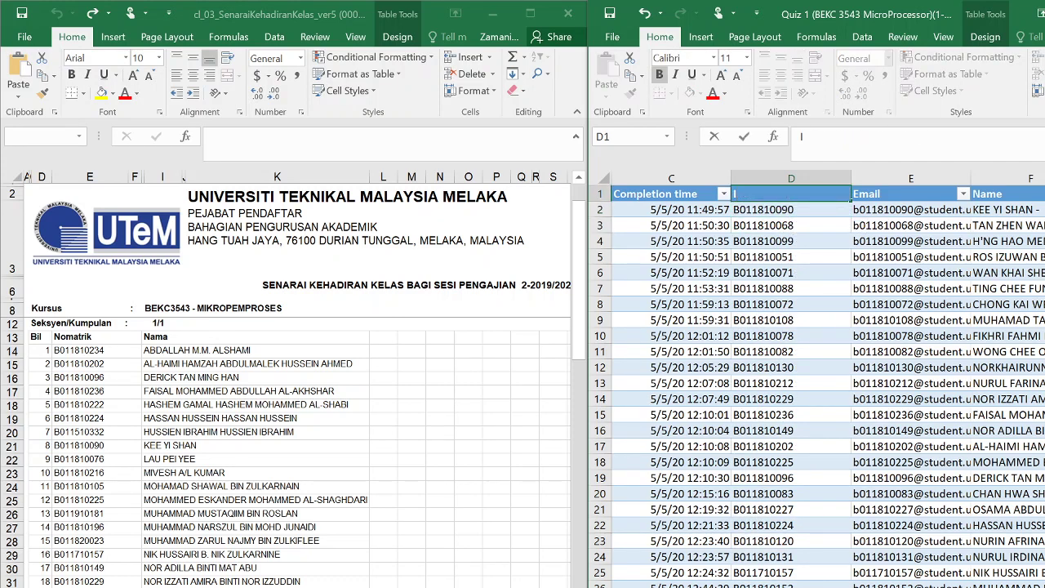
{"action": "type", "text": "O Matriks"}
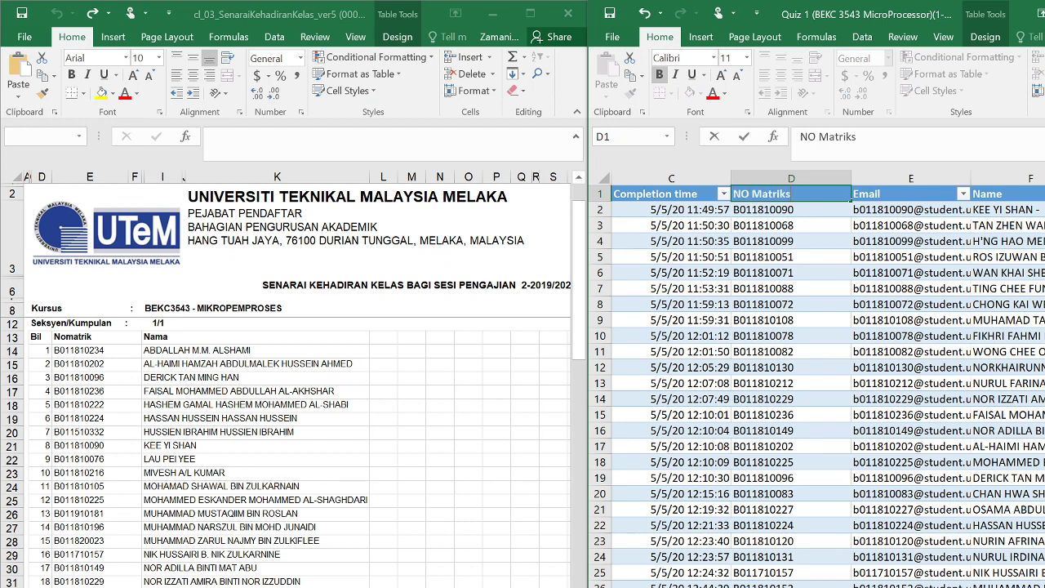
{"action": "left_click", "coordinate": [798, 284]}
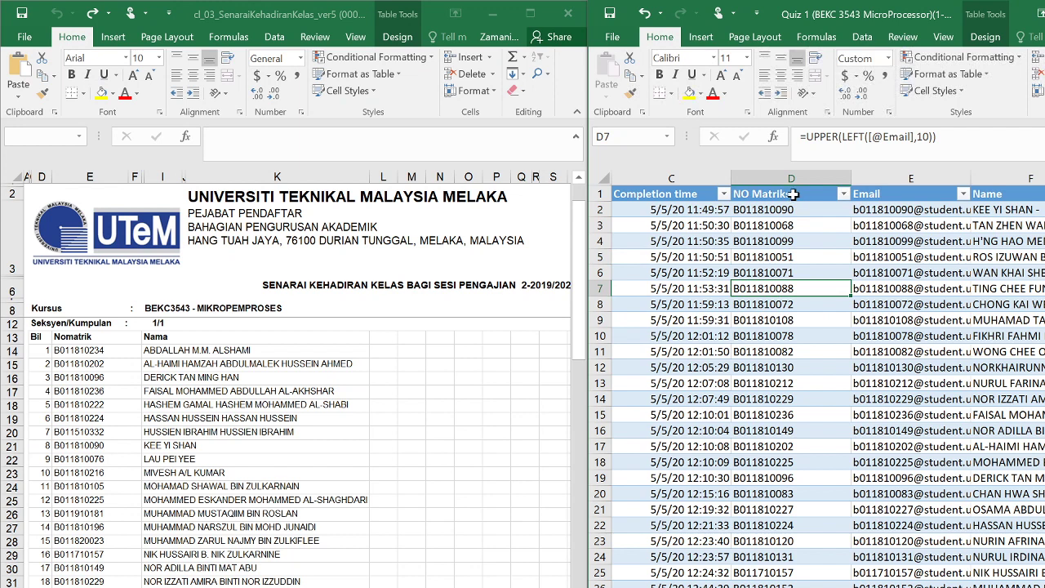
Copy the NO Matriks, Email, Name and Total points columns of the quiz table, including their headers.
{"action": "left_click_drag", "start_coordinate": [790, 200], "coordinate": [817, 585]}
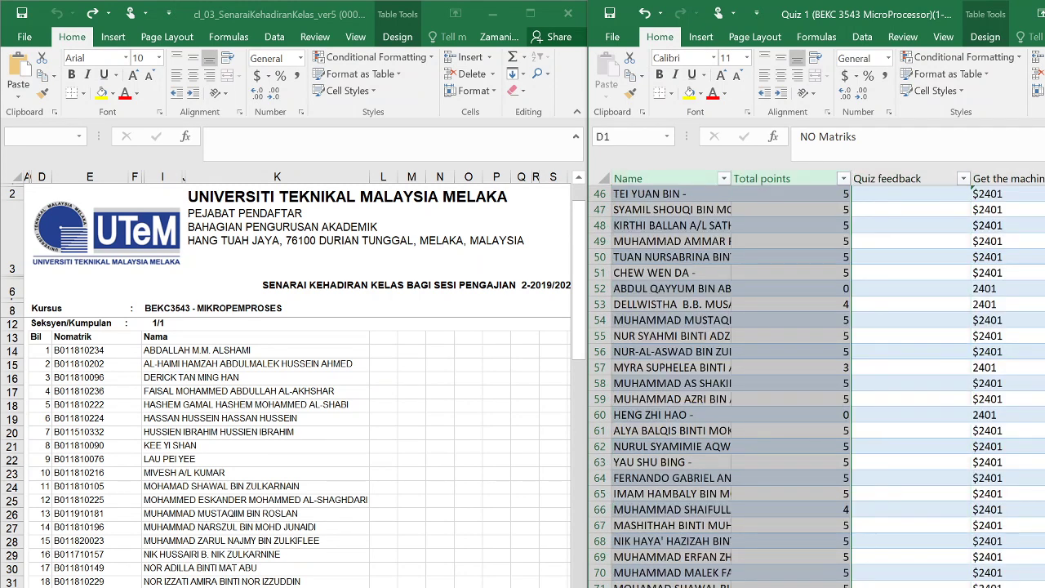
{"action": "right_click", "coordinate": [795, 235]}
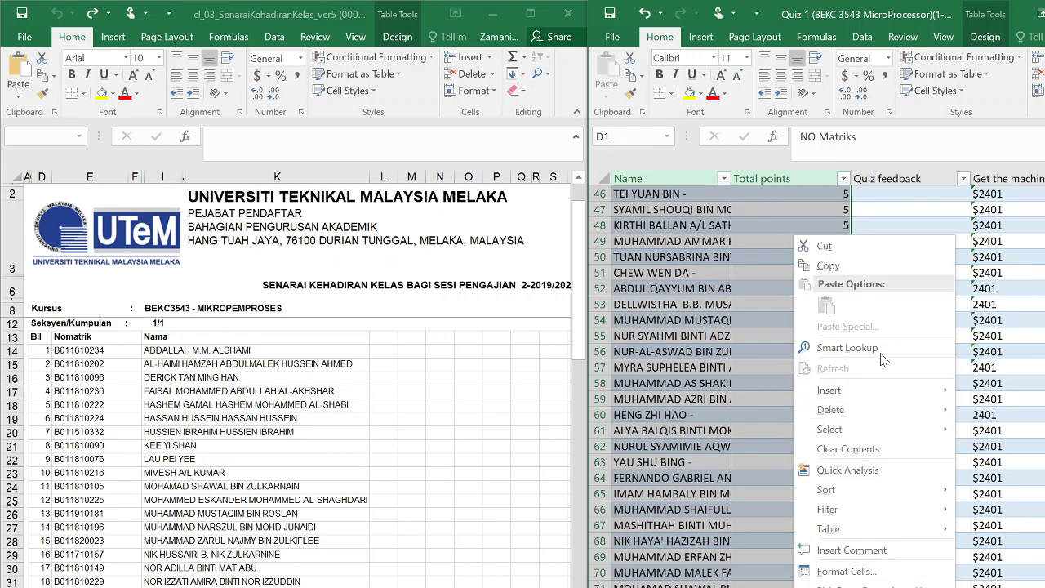
{"action": "left_click", "coordinate": [847, 274]}
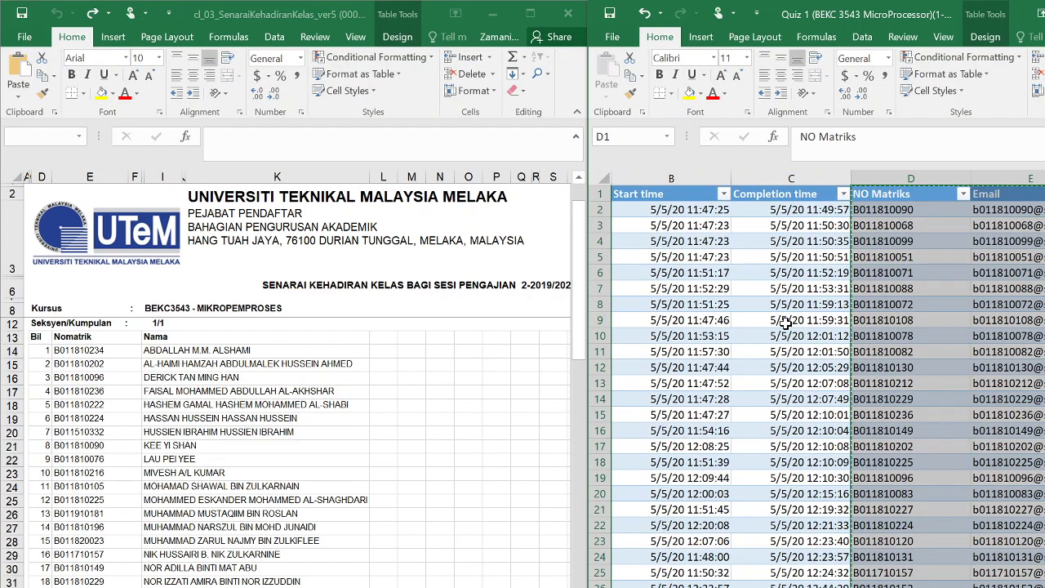
Switch to the class attendance list workbook and paste the copied quiz data as values only, starting at AH13 beyond the attendance grid.
{"action": "left_click", "coordinate": [569, 378]}
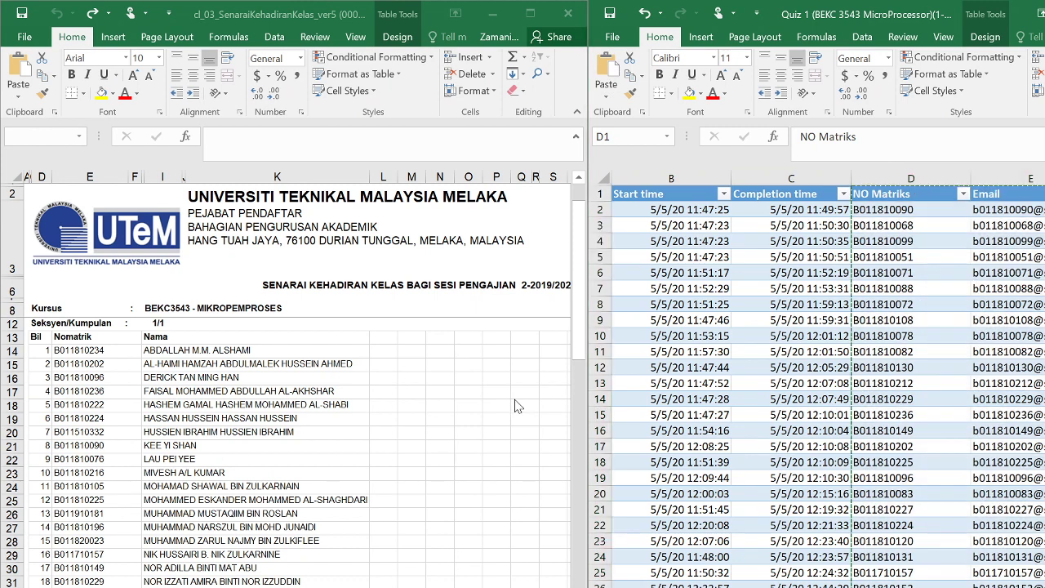
{"action": "left_click", "coordinate": [435, 426]}
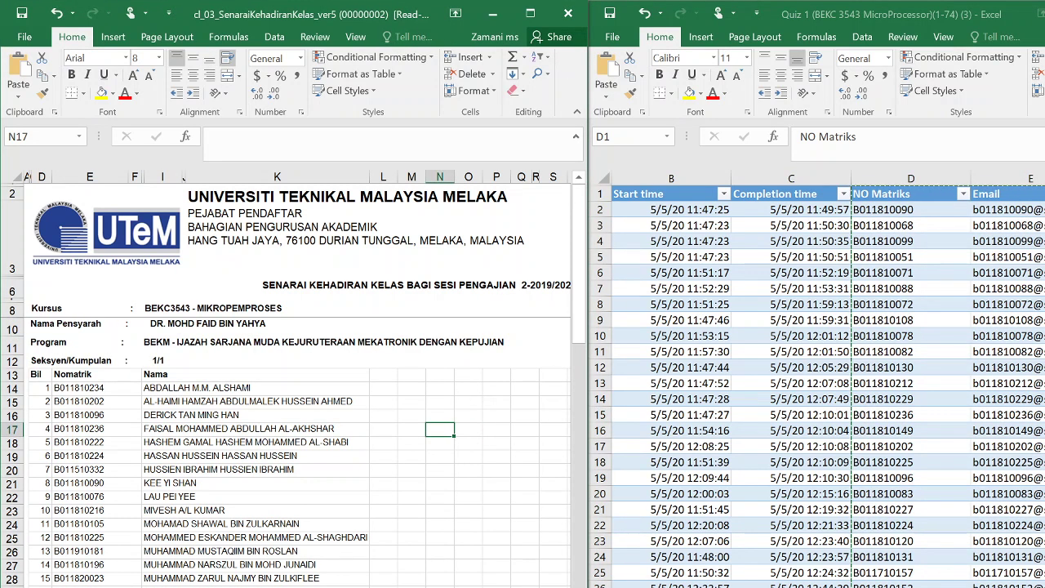
{"action": "scroll", "coordinate": [297, 384], "scroll_direction": "right", "scroll_amount": 3}
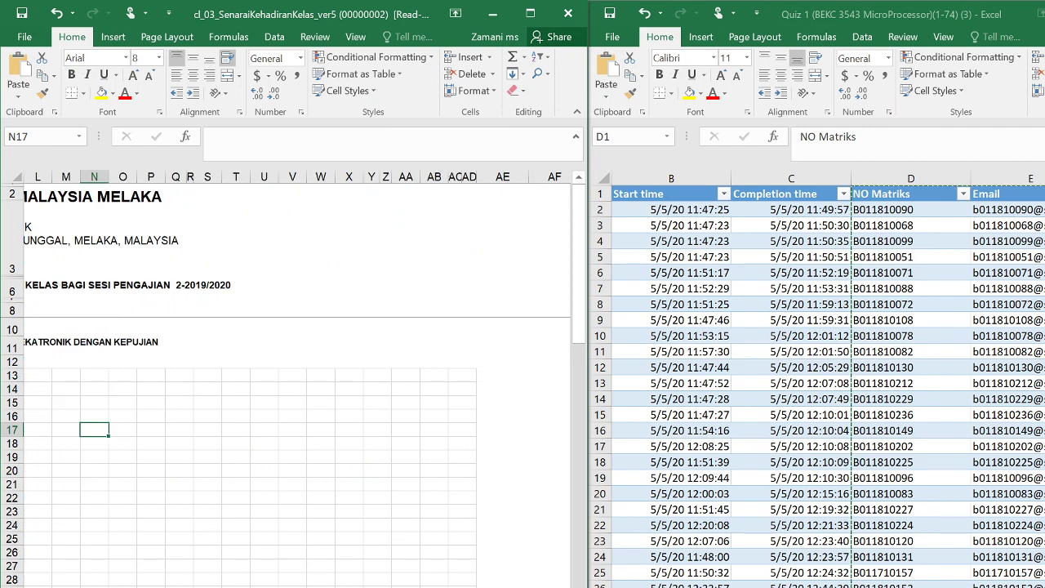
{"action": "scroll", "coordinate": [294, 376], "scroll_direction": "right", "scroll_amount": 1}
{"action": "scroll", "coordinate": [455, 488], "scroll_direction": "right", "scroll_amount": 10}
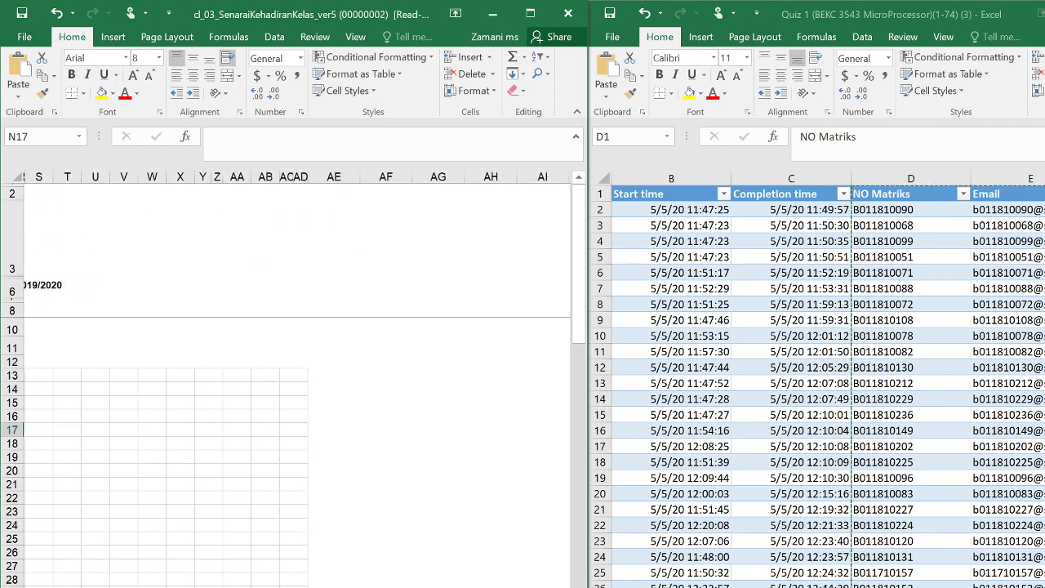
{"action": "left_click", "coordinate": [393, 390]}
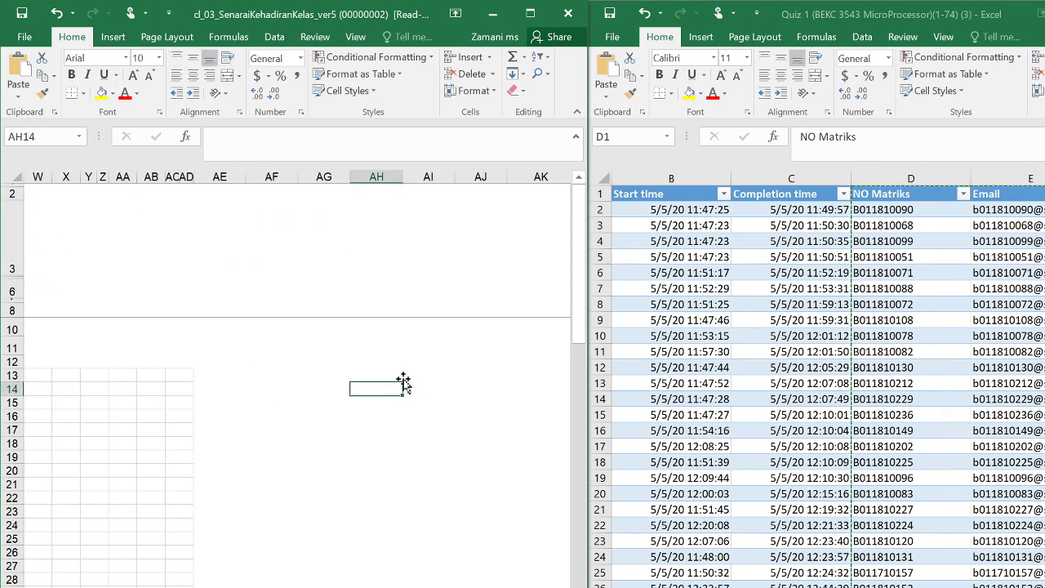
{"action": "left_click", "coordinate": [382, 376]}
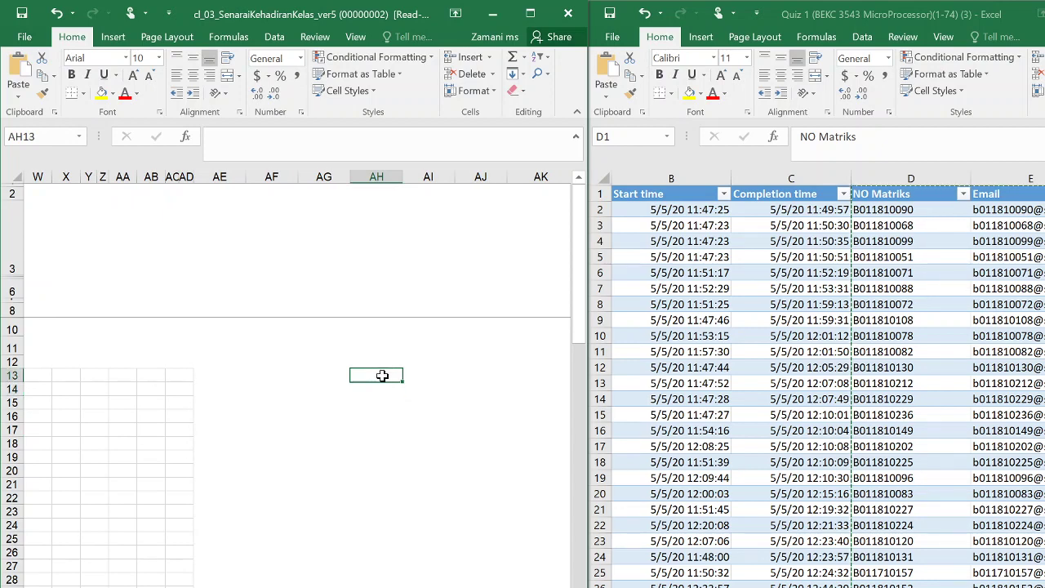
{"action": "right_click", "coordinate": [383, 376]}
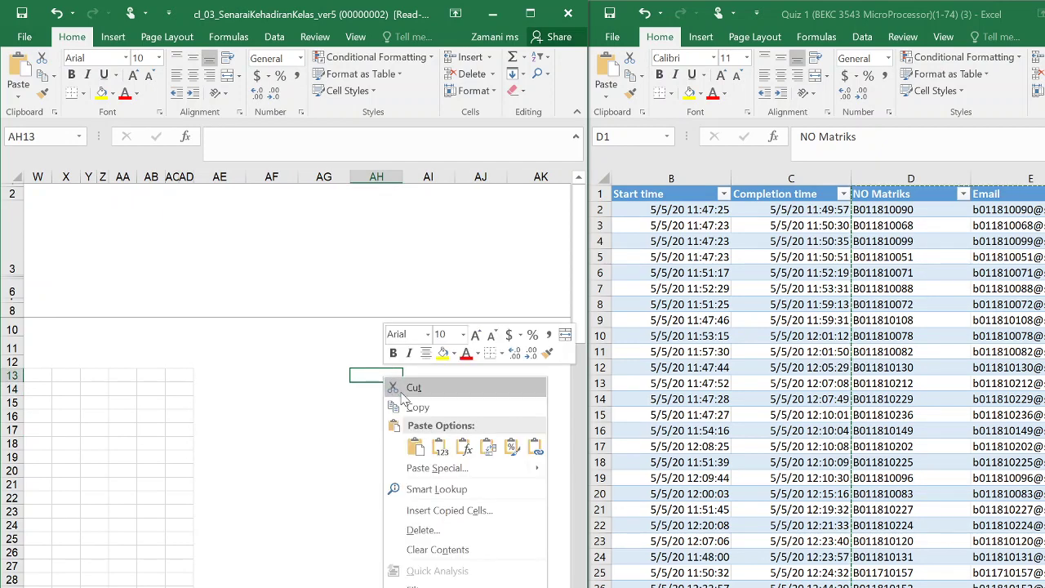
{"action": "left_click", "coordinate": [440, 447]}
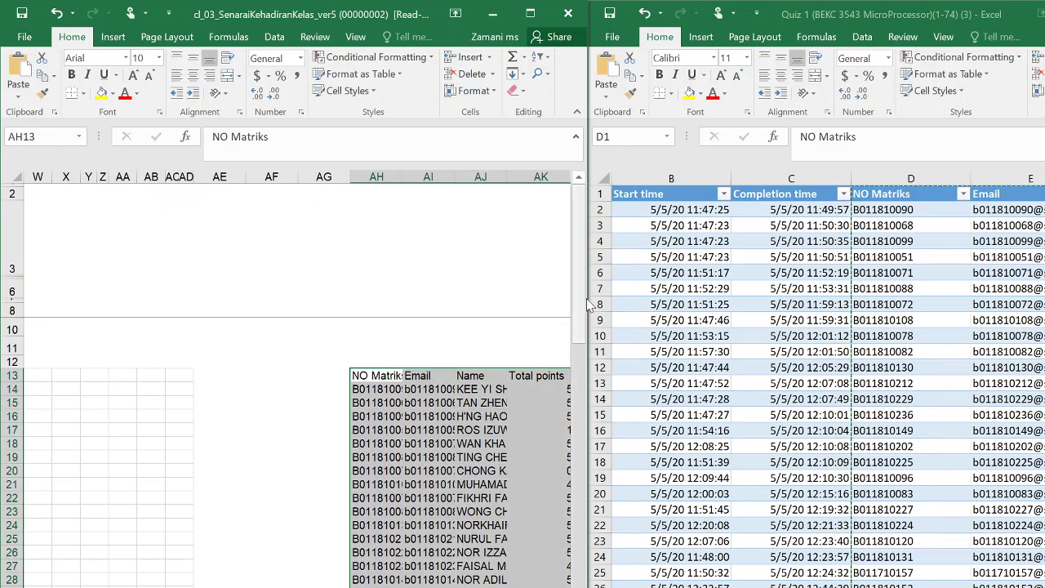
Maximize the attendance list workbook and widen the pasted Email and NO Matriks columns.
{"action": "left_click", "coordinate": [535, 18]}
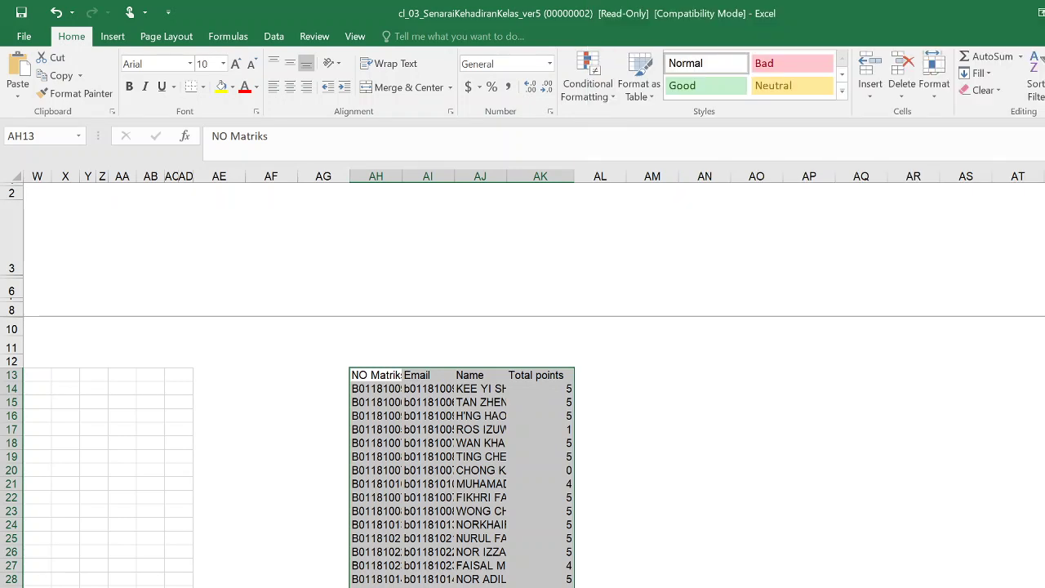
{"action": "left_click_drag", "start_coordinate": [449, 176], "coordinate": [537, 176]}
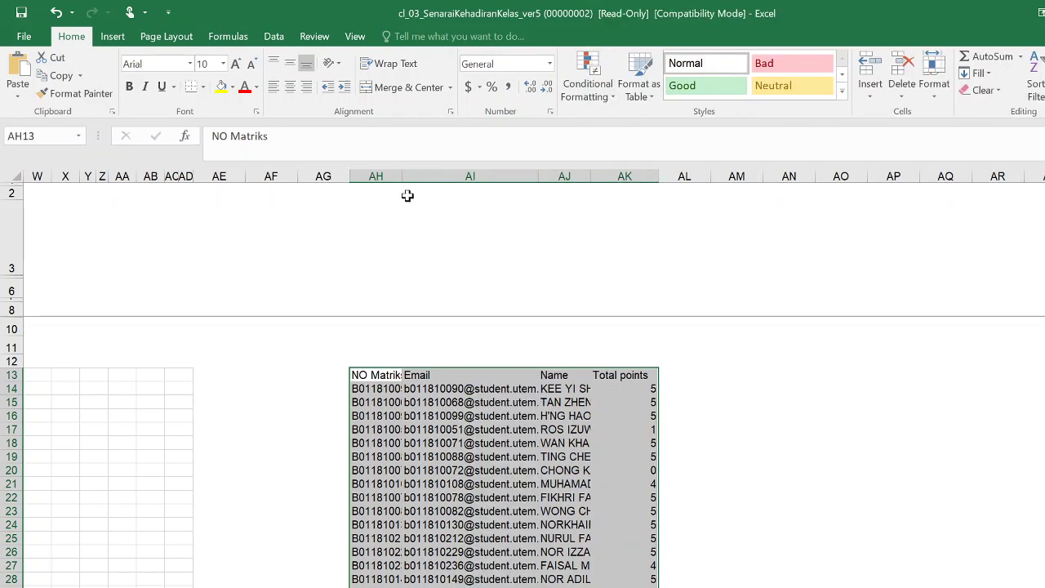
{"action": "left_click_drag", "start_coordinate": [402, 178], "coordinate": [445, 189]}
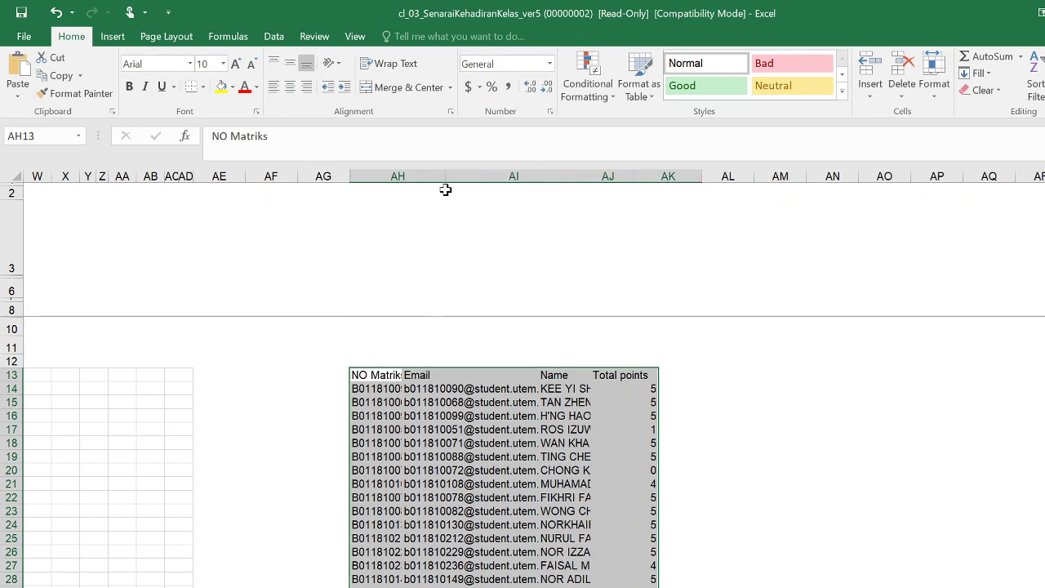
Delete the pasted Email column AI and widen the Name column that takes its place.
{"action": "left_click", "coordinate": [494, 176]}
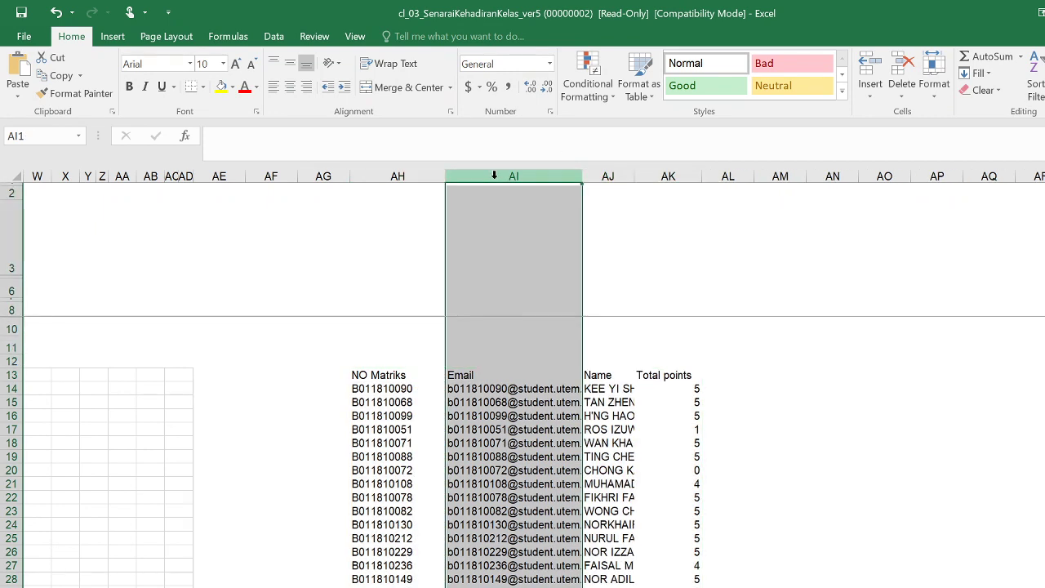
{"action": "right_click", "coordinate": [494, 176]}
{"action": "left_click", "coordinate": [541, 315]}
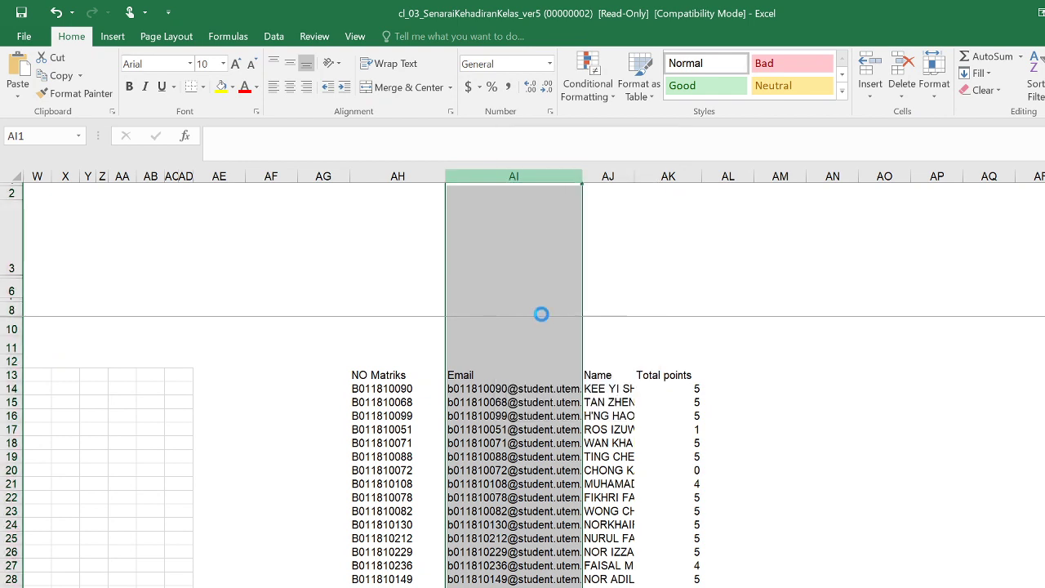
{"action": "left_click_drag", "start_coordinate": [497, 176], "coordinate": [532, 188]}
{"action": "left_click", "coordinate": [466, 445]}
{"action": "left_click", "coordinate": [401, 455]}
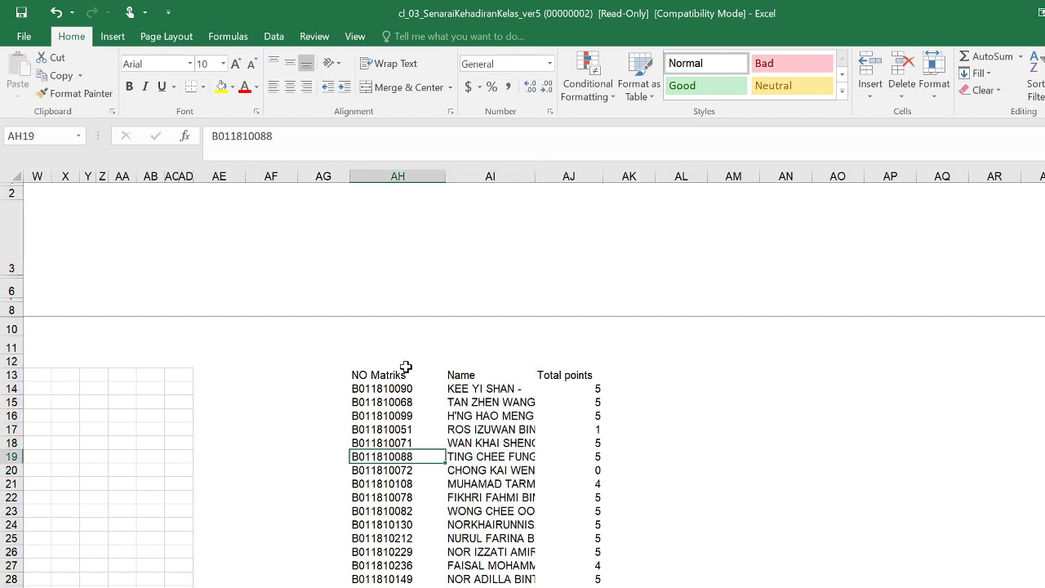
Number the pasted NO Matriks, Name and Total points columns 1, 2 and 3 in cells AH12 to AJ12.
{"action": "left_click", "coordinate": [402, 362]}
{"action": "type", "text": "1"}
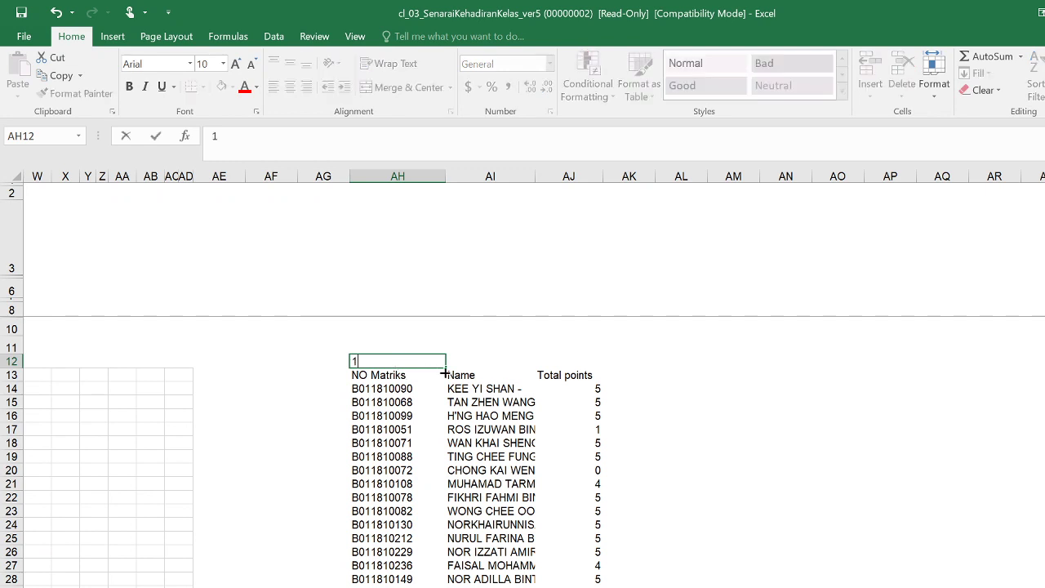
{"action": "left_click", "coordinate": [454, 375]}
{"action": "left_click", "coordinate": [456, 361]}
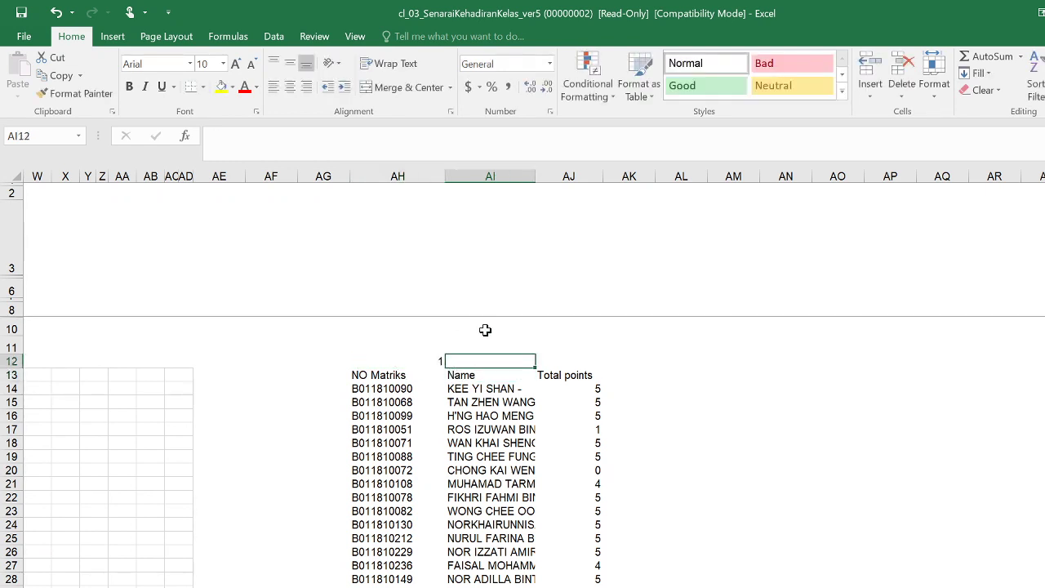
{"action": "type", "text": "2"}
{"action": "left_click_drag", "start_coordinate": [687, 444], "coordinate": [650, 443]}
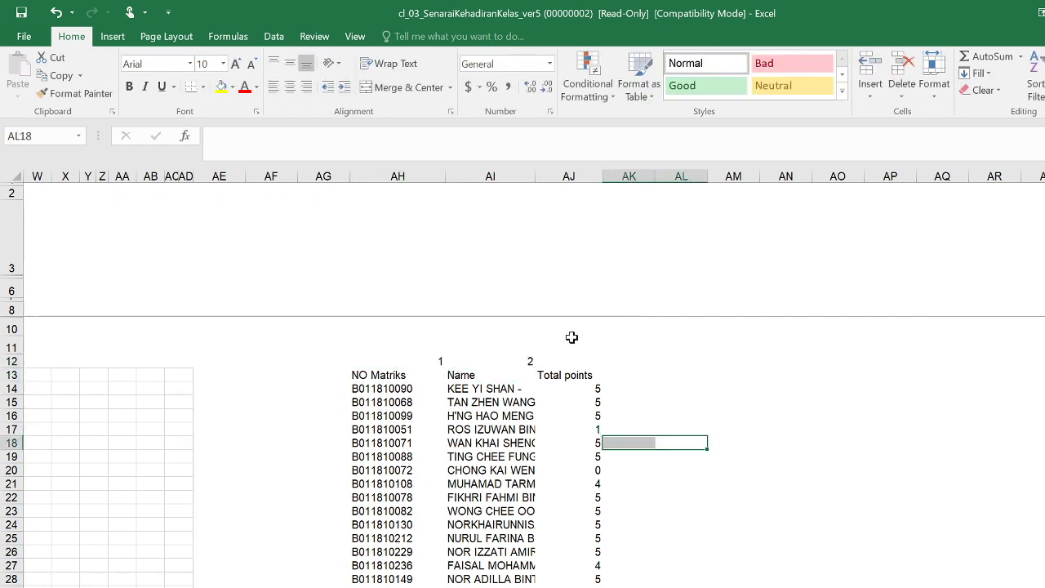
{"action": "left_click", "coordinate": [572, 361]}
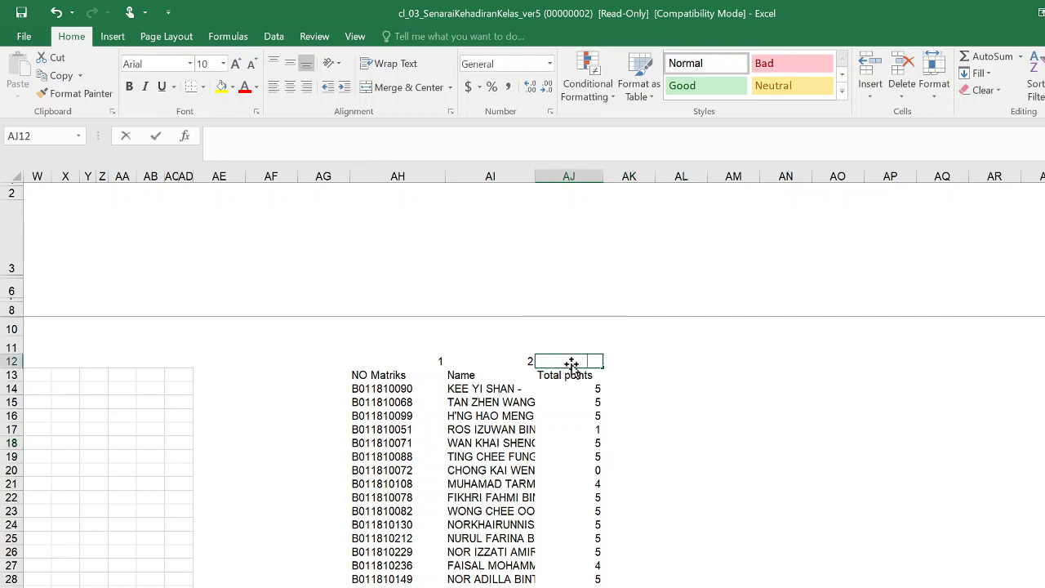
{"action": "type", "text": "3"}
{"action": "left_click", "coordinate": [728, 376]}
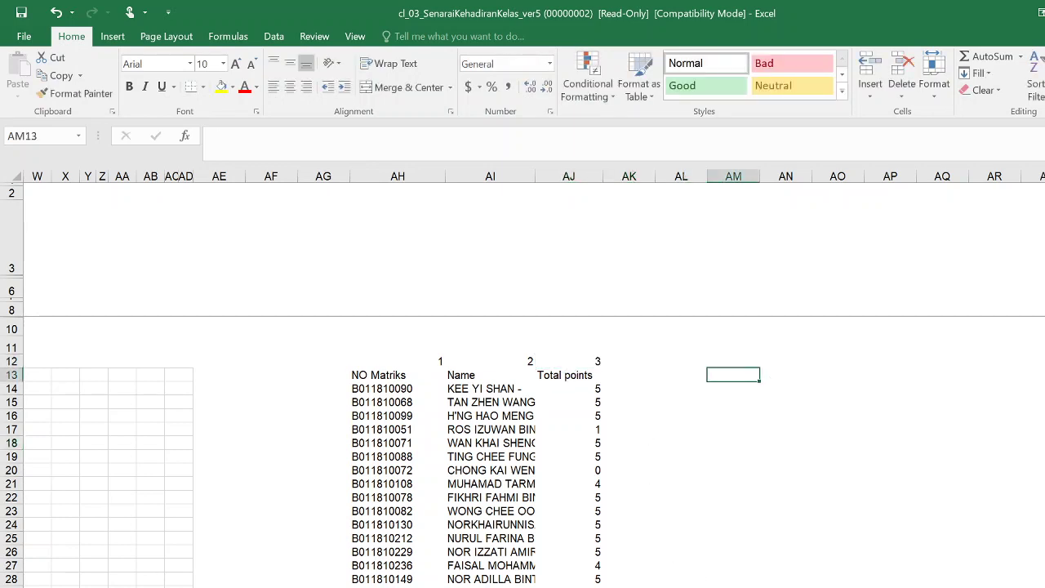
Start a VLOOKUP formula in L14, beside the first student's name, with the Nomatrik cell E14 as the lookup value.
{"action": "scroll", "coordinate": [522, 376], "scroll_direction": "left", "scroll_amount": 6}
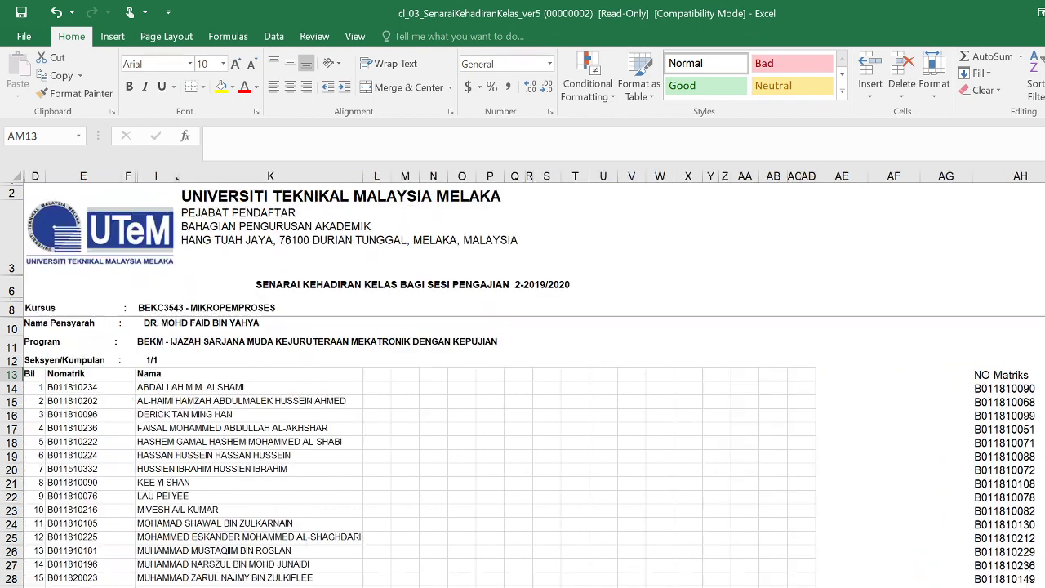
{"action": "scroll", "coordinate": [821, 471], "scroll_direction": "right", "scroll_amount": 2}
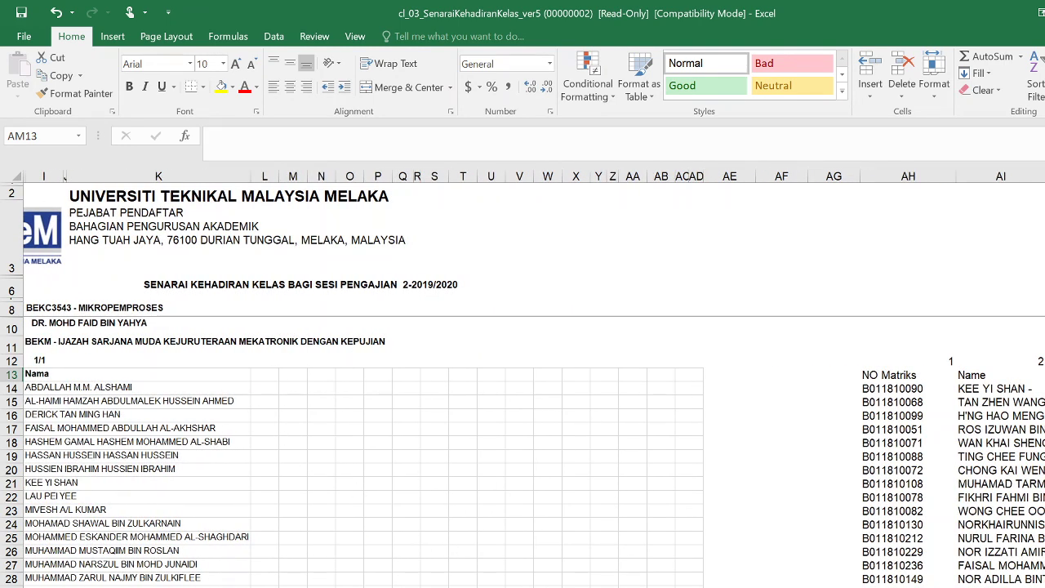
{"action": "left_click", "coordinate": [261, 455]}
{"action": "left_click", "coordinate": [267, 389]}
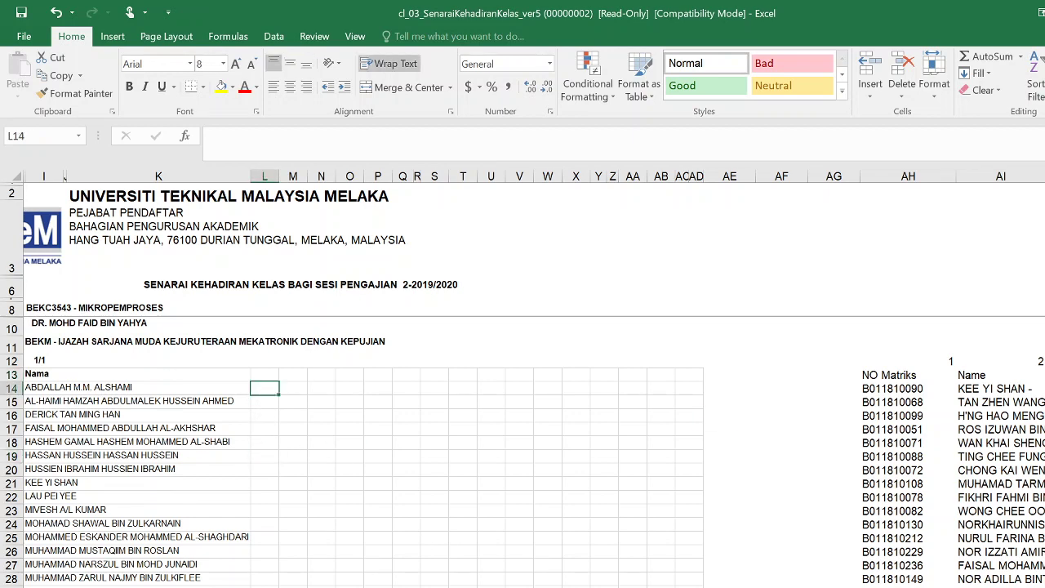
{"action": "scroll", "coordinate": [523, 376], "scroll_direction": "left", "scroll_amount": 2}
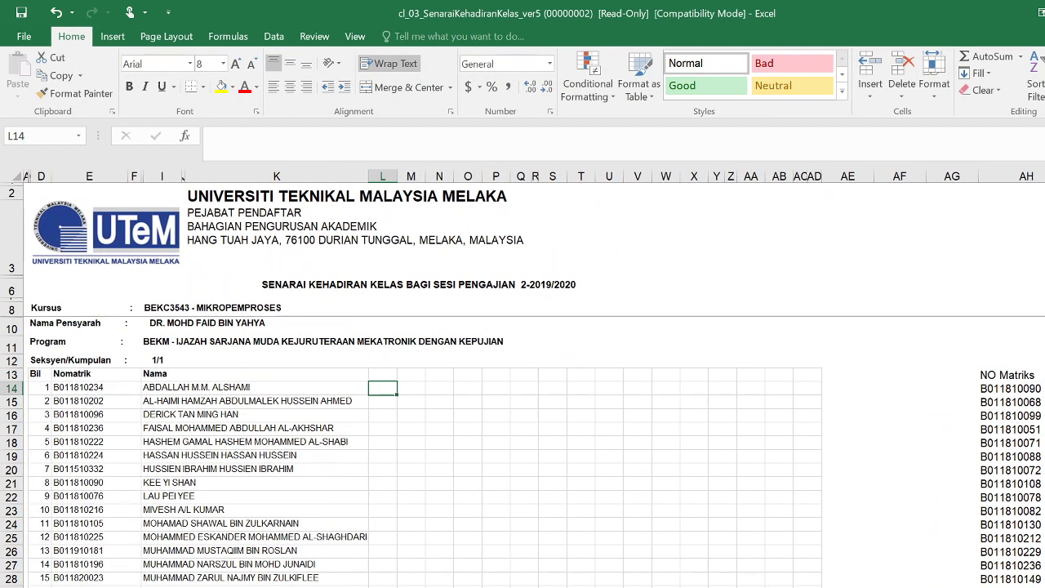
{"action": "type", "text": "=vloo"}
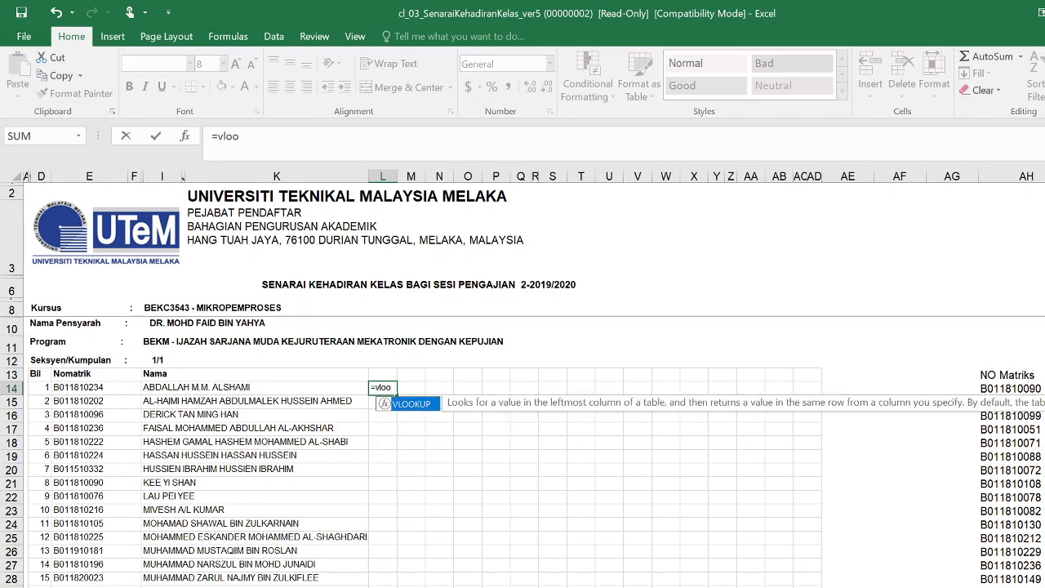
{"action": "type", "text": "kup"}
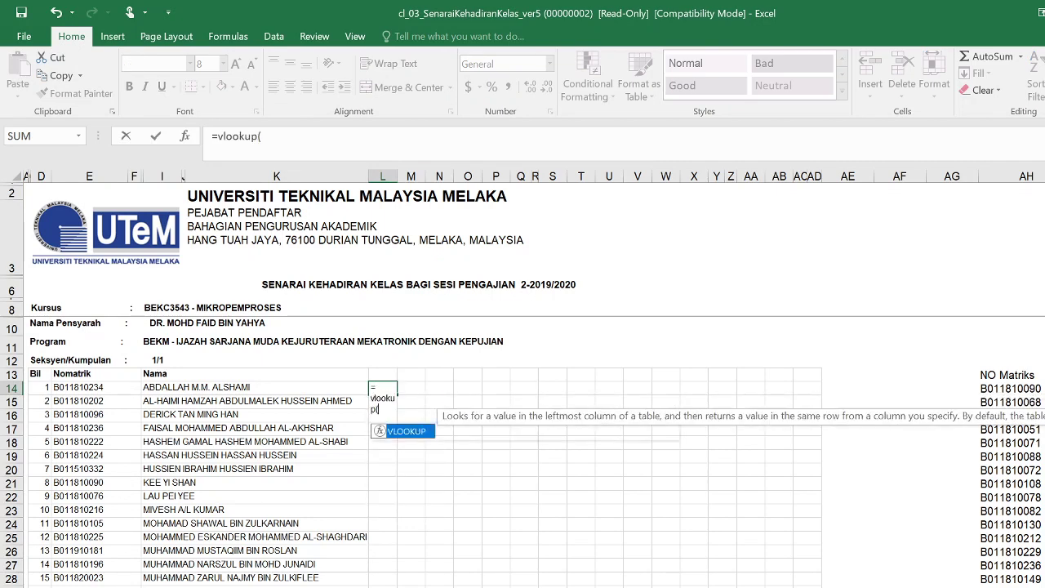
{"action": "type", "text": "("}
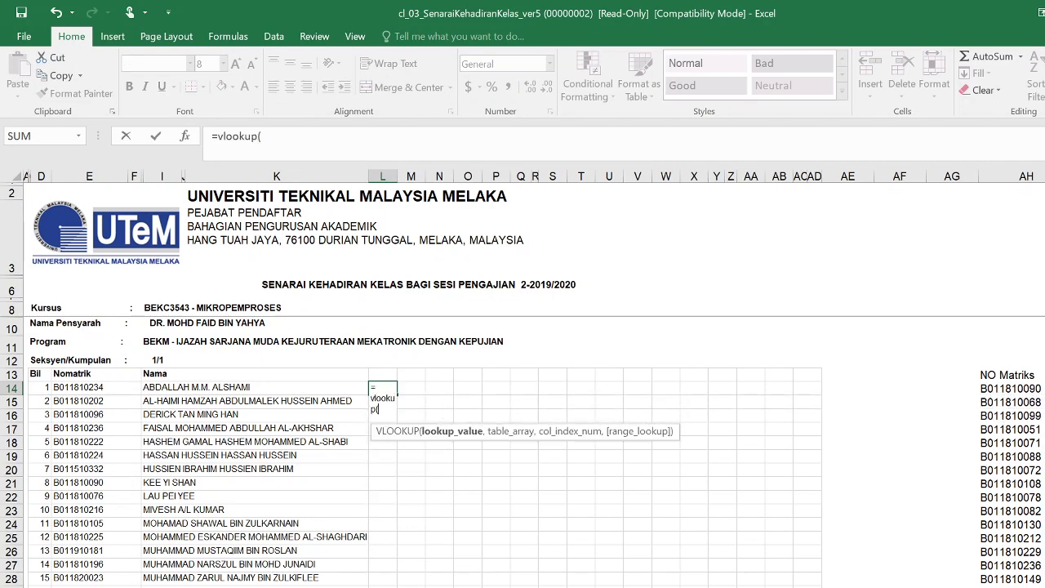
{"action": "left_click", "coordinate": [97, 387]}
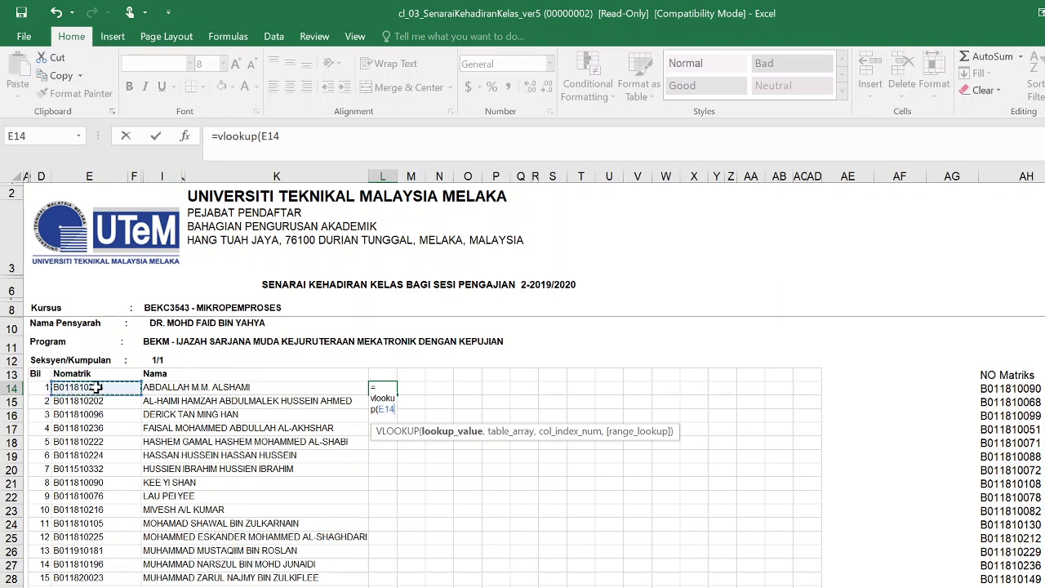
{"action": "type", "text": ","}
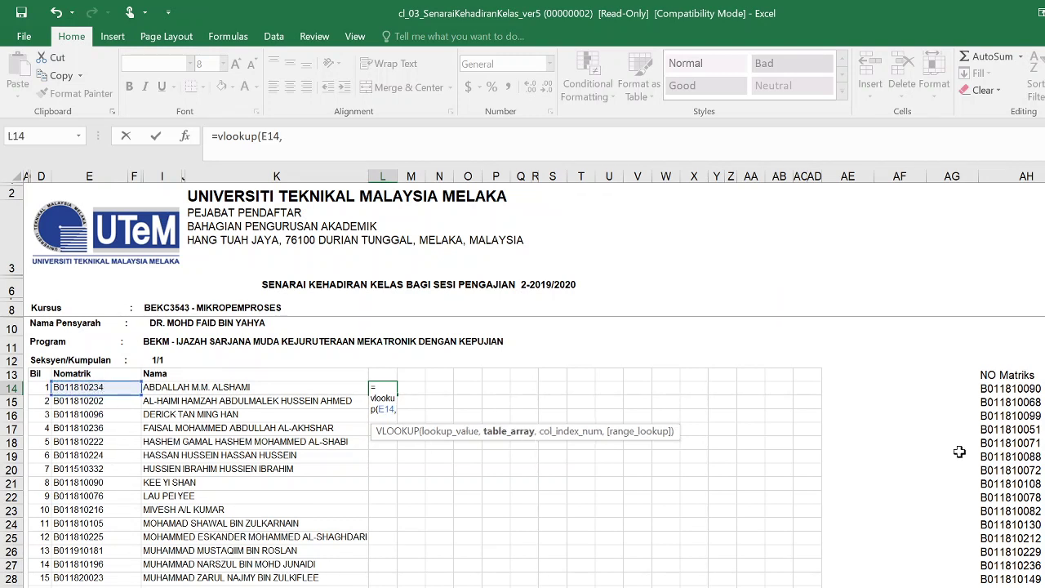
{"action": "left_click_drag", "start_coordinate": [989, 378], "coordinate": [993, 511]}
{"action": "left_click_drag", "start_coordinate": [923, 511], "coordinate": [1044, 587]}
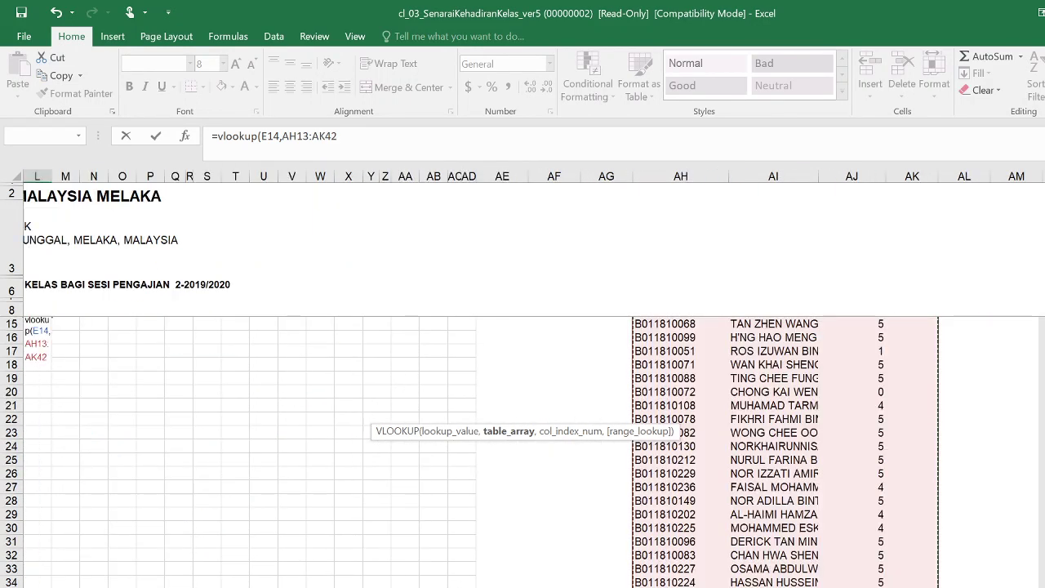
{"action": "key", "text": "shift+Down"}
{"action": "key", "text": "shift+Down"}
{"action": "key", "text": "shift+Left"}
{"action": "key", "text": "shift+Down"}
{"action": "key", "text": "shift+Down"}
{"action": "key", "text": "shift+Down"}
{"action": "key", "text": "shift+Down"}
{"action": "key", "text": "shift+Down"}
{"action": "key", "text": "shift+Down"}
{"action": "key", "text": "shift+Down"}
{"action": "key", "text": "shift+Down"}
{"action": "key", "text": "shift+Down"}
{"action": "key", "text": "shift+Down"}
{"action": "key", "text": "shift+Down"}
{"action": "key", "text": "shift+Down"}
{"action": "key", "text": "shift+Down"}
{"action": "key", "text": "shift+Down"}
{"action": "key", "text": "shift+Down"}
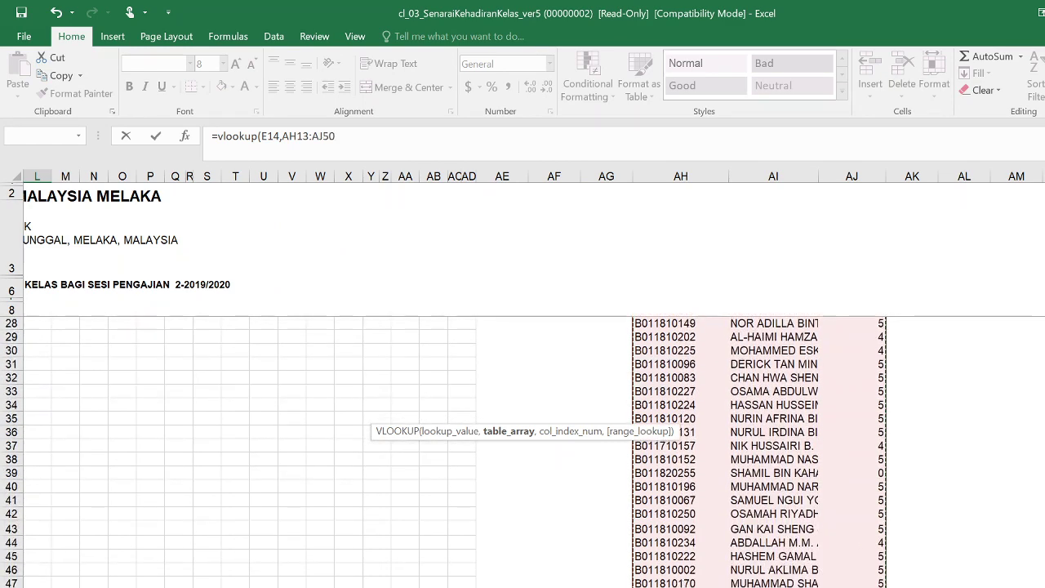
{"action": "key", "text": "shift+Down"}
{"action": "key", "text": "shift+Down"}
{"action": "key", "text": "shift+Down"}
{"action": "key", "text": "shift+Down"}
{"action": "key", "text": "shift+Down"}
{"action": "key", "text": "shift+Down"}
{"action": "key", "text": "shift+Down"}
{"action": "key", "text": "shift+Down"}
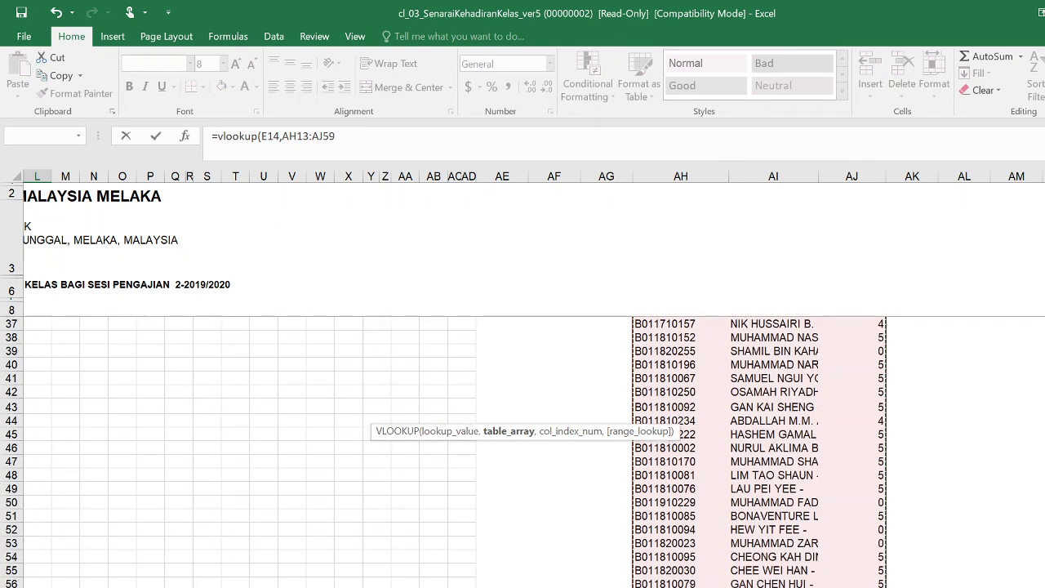
{"action": "key", "text": "shift+Down"}
{"action": "key", "text": "shift+Down"}
{"action": "key", "text": "shift+Down"}
{"action": "key", "text": "shift+Down"}
{"action": "key", "text": "shift+Down"}
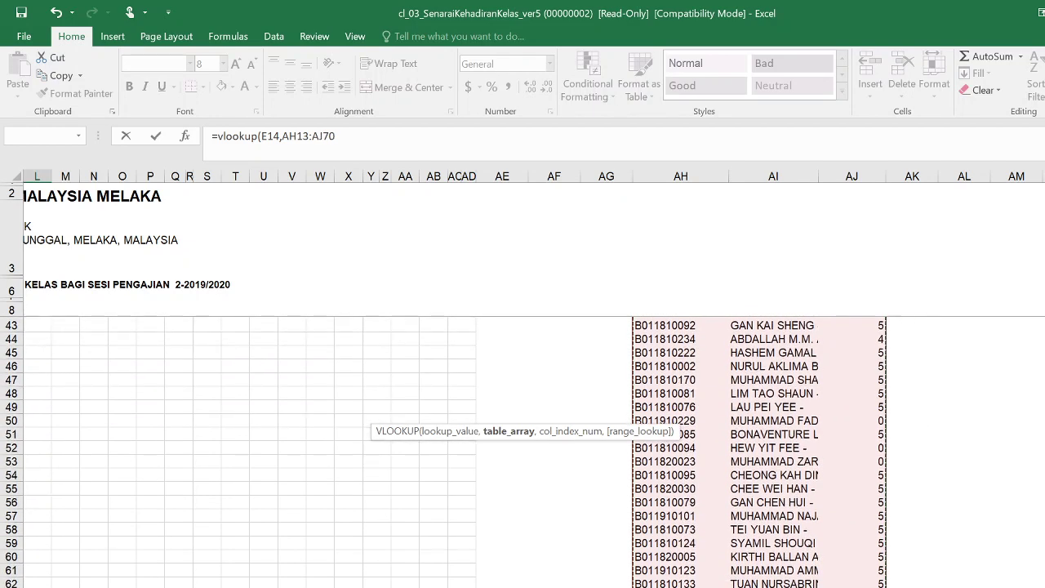
{"action": "key", "text": "shift+Down"}
{"action": "key", "text": "shift+Down"}
{"action": "key", "text": "shift+Down"}
{"action": "key", "text": "shift+Down"}
{"action": "key", "text": "shift+Down"}
{"action": "key", "text": "shift+Down"}
{"action": "key", "text": "shift+Down"}
{"action": "key", "text": "shift+Down"}
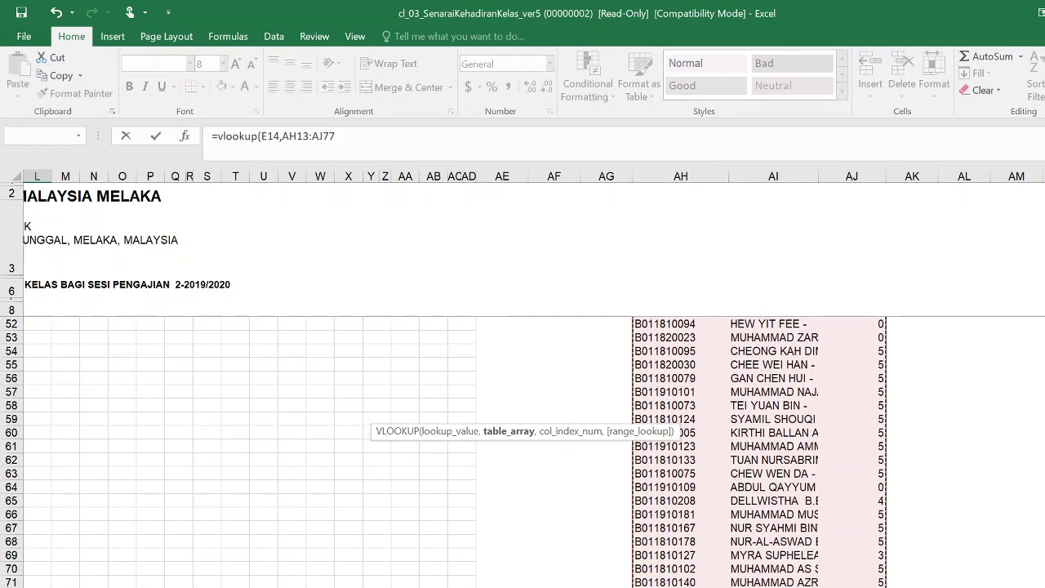
{"action": "key", "text": "shift+Down"}
{"action": "key", "text": "shift+Down"}
{"action": "key", "text": "shift+Down"}
{"action": "key", "text": "shift+Down"}
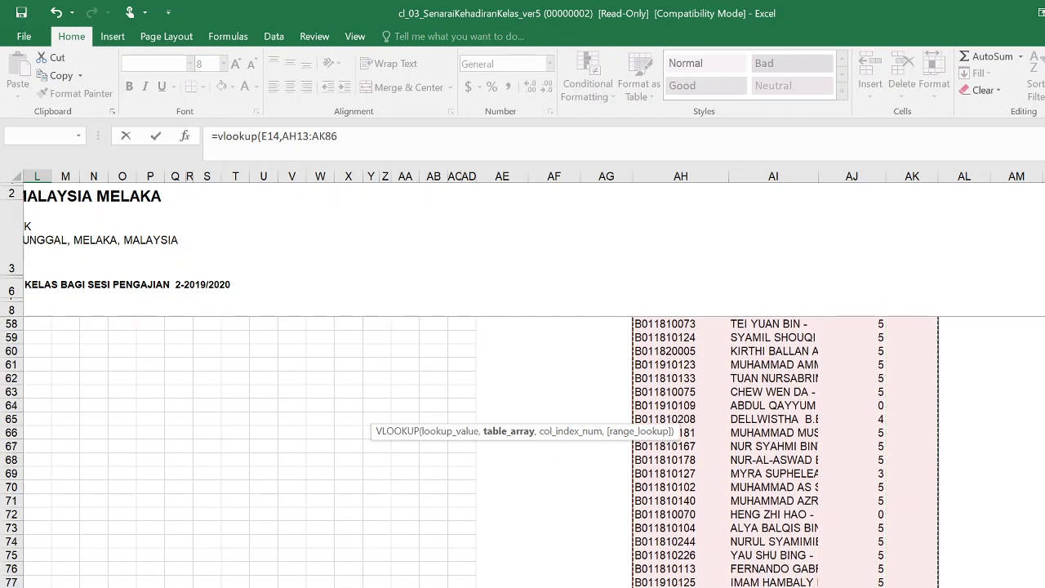
{"action": "scroll", "coordinate": [522, 449], "scroll_direction": "down", "scroll_amount": 1}
{"action": "key", "text": "shift+Down"}
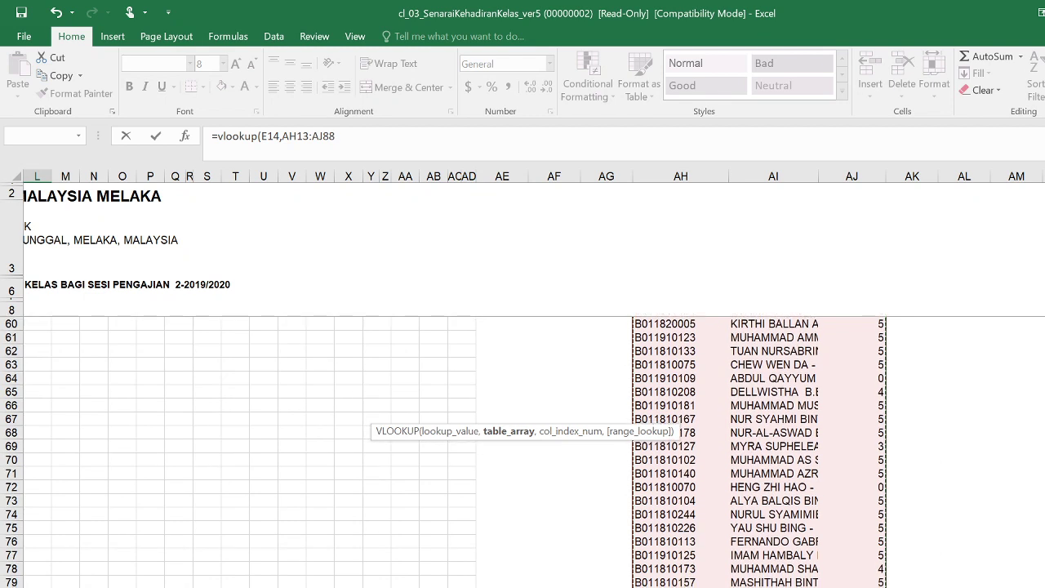
{"action": "key", "text": "shift+Up"}
Set the table array of the L14 VLOOKUP to the pasted quiz data range AH14:AJ87.
{"action": "left_click", "coordinate": [852, 585]}
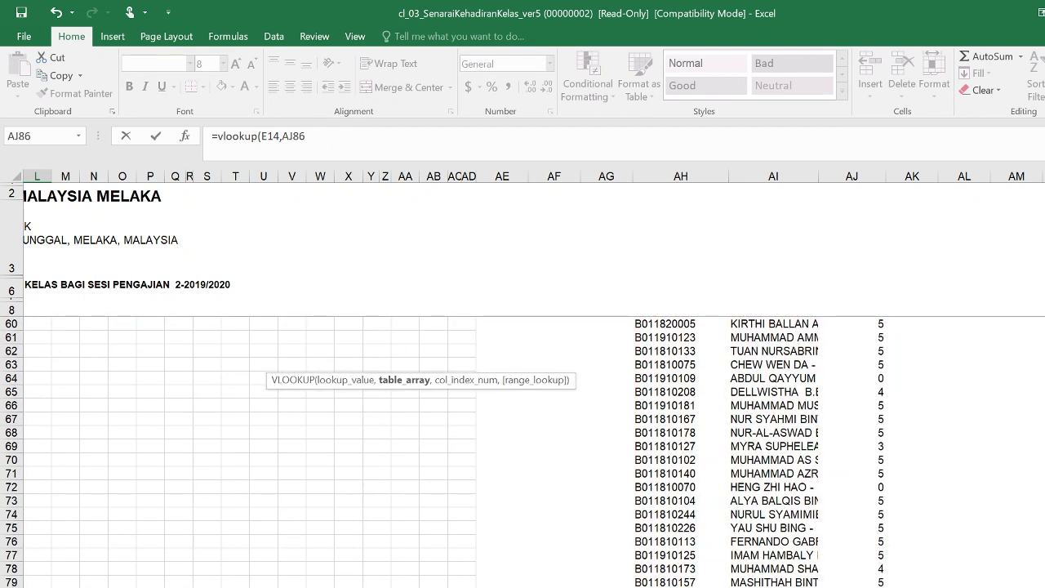
{"action": "key", "text": "Down"}
{"action": "key", "text": "shift+Up"}
{"action": "key", "text": "shift+Up"}
{"action": "key", "text": "shift+Up"}
{"action": "key", "text": "shift+Up"}
{"action": "key", "text": "shift+Left"}
{"action": "key", "text": "shift+Left"}
{"action": "key", "text": "shift+Up"}
{"action": "key", "text": "shift+Up"}
{"action": "key", "text": "shift+Up"}
{"action": "key", "text": "shift+Up"}
{"action": "key", "text": "shift+Up"}
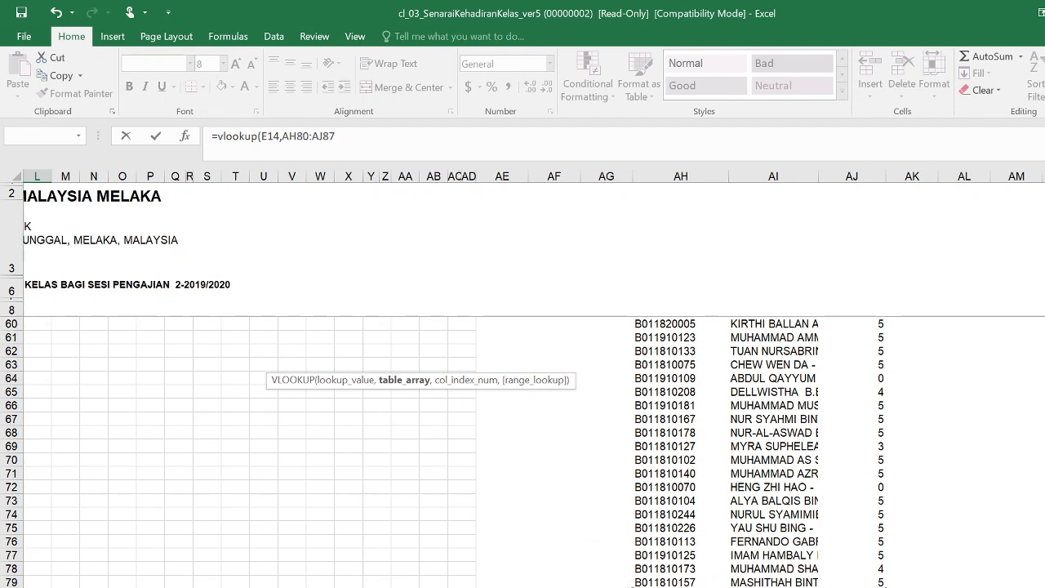
{"action": "key", "text": "shift+BackSpace"}
{"action": "left_click_drag", "start_coordinate": [753, 564], "coordinate": [699, 366]}
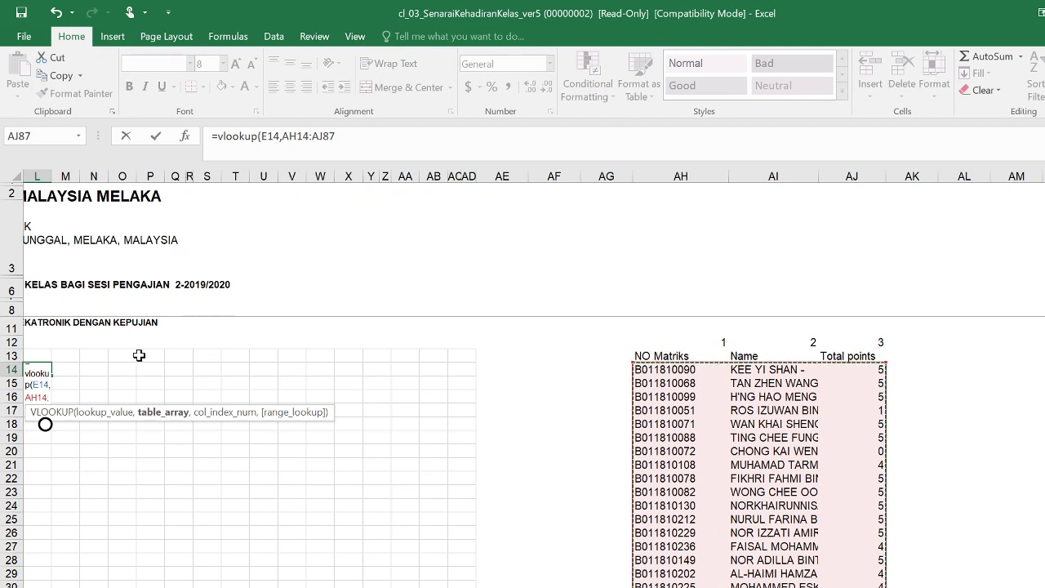
Complete the L14 VLOOKUP with column index 3 and FALSE for an exact match, and enter the formula.
{"action": "left_click", "coordinate": [335, 136]}
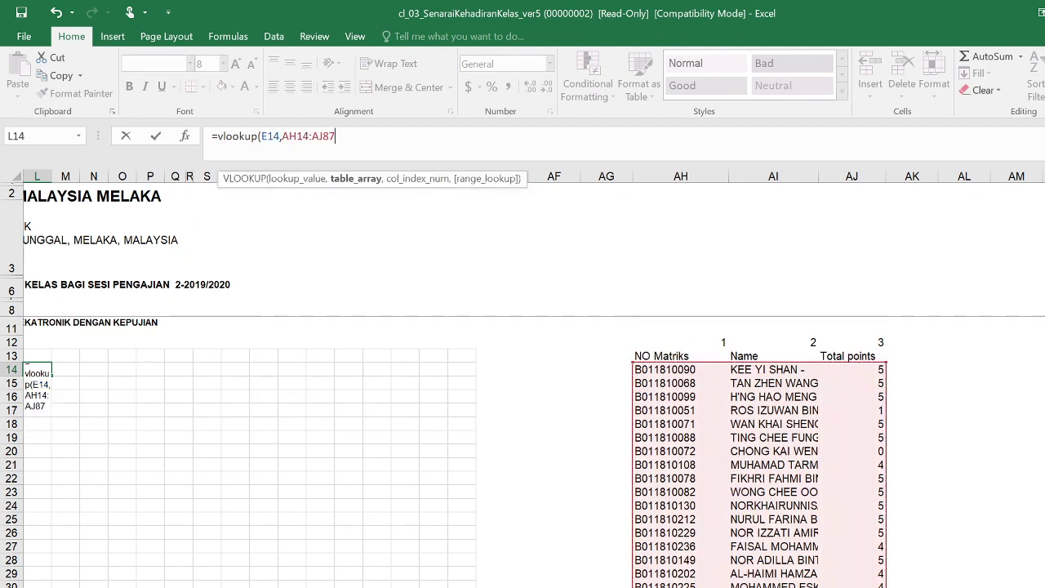
{"action": "type", "text": ","}
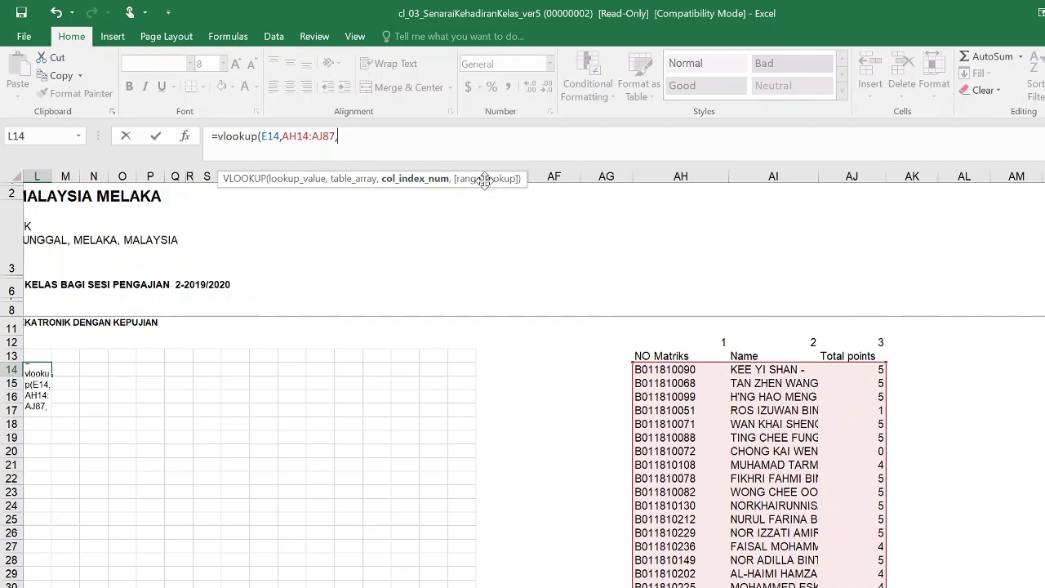
{"action": "type", "text": "3"}
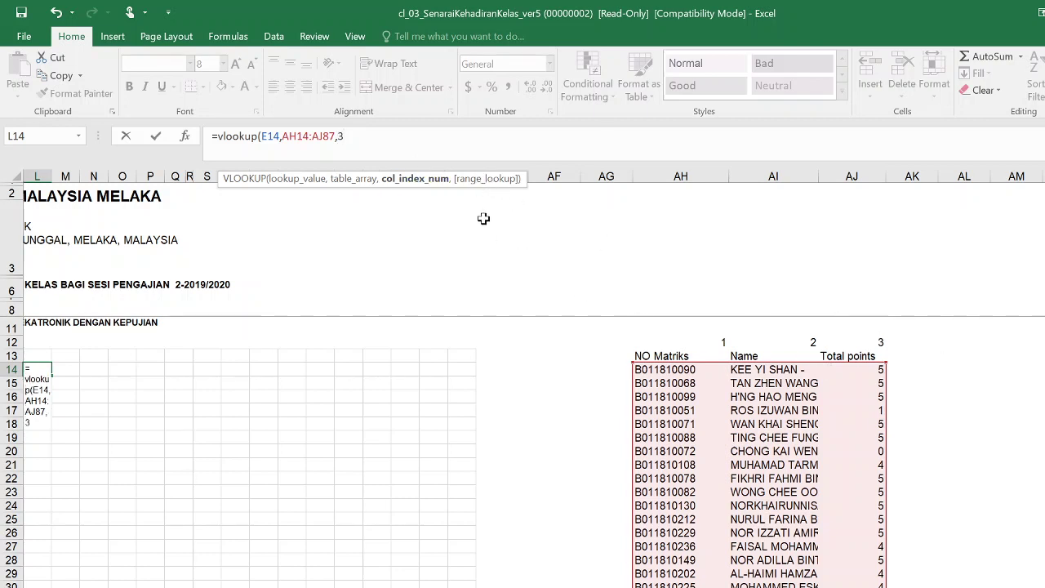
{"action": "type", "text": ",FAL"}
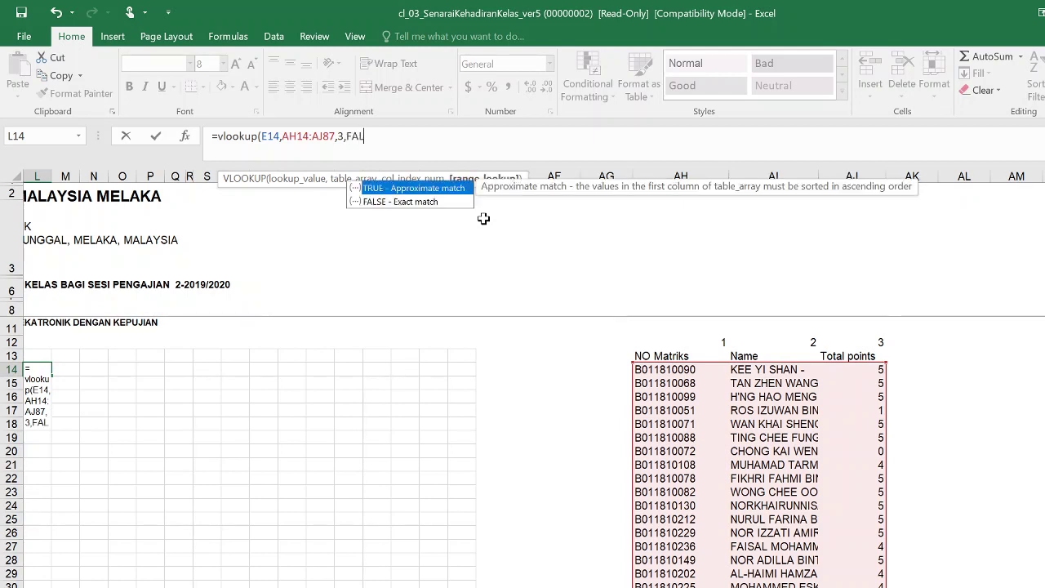
{"action": "type", "text": "SE"}
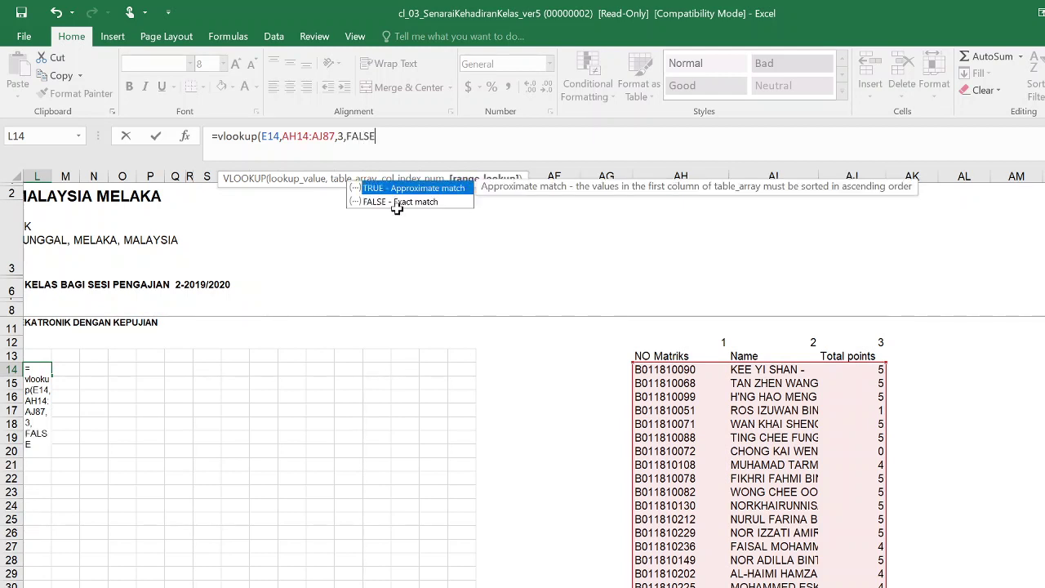
{"action": "left_click", "coordinate": [401, 203]}
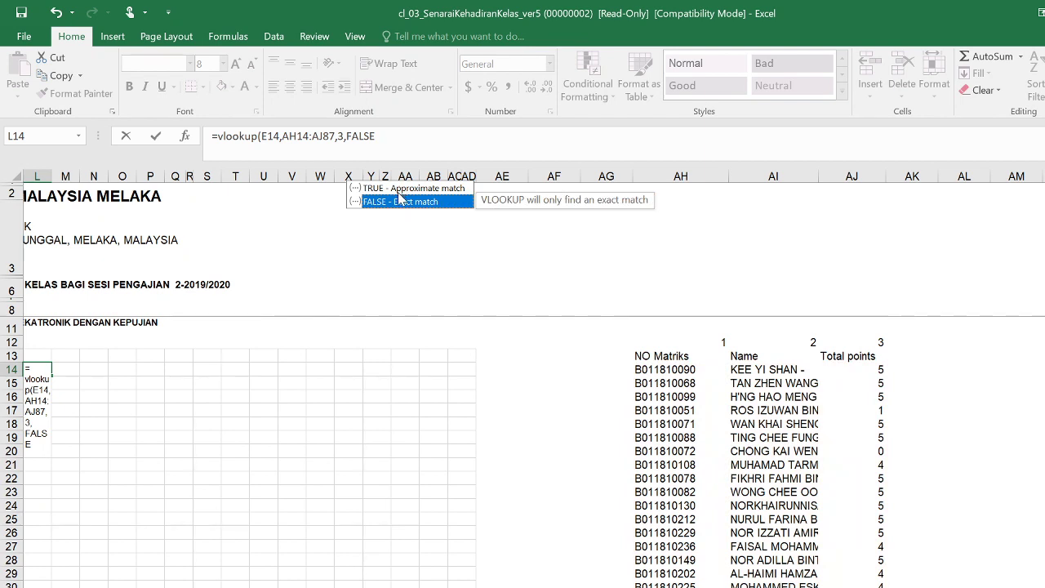
{"action": "left_click", "coordinate": [380, 140]}
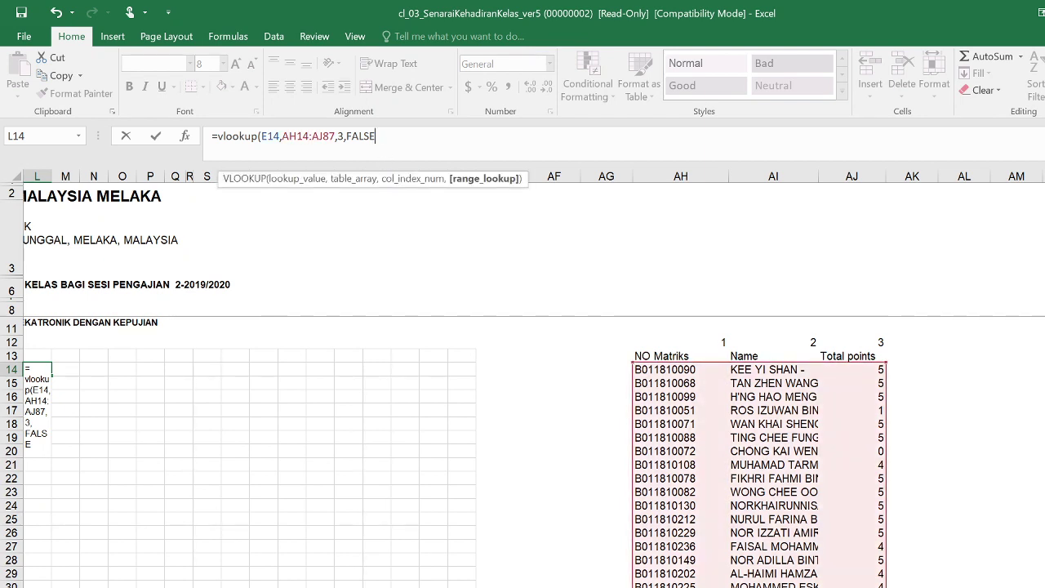
{"action": "key", "text": "Return"}
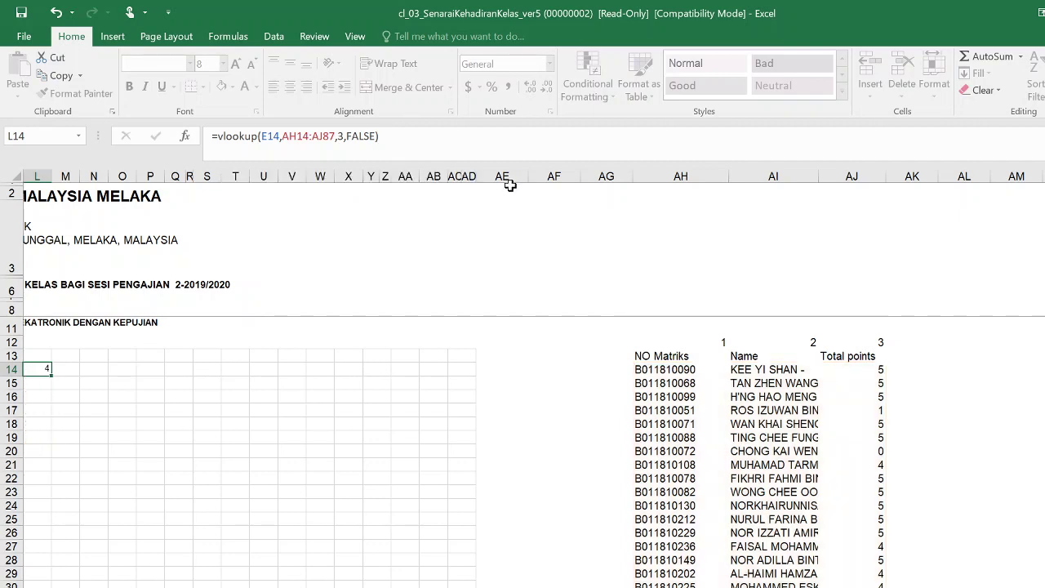
Make the L14 table array absolute as $AH$14:$AJ$87 and fill the formula down column L for all listed students.
{"action": "scroll", "coordinate": [458, 415], "scroll_direction": "left", "scroll_amount": 5}
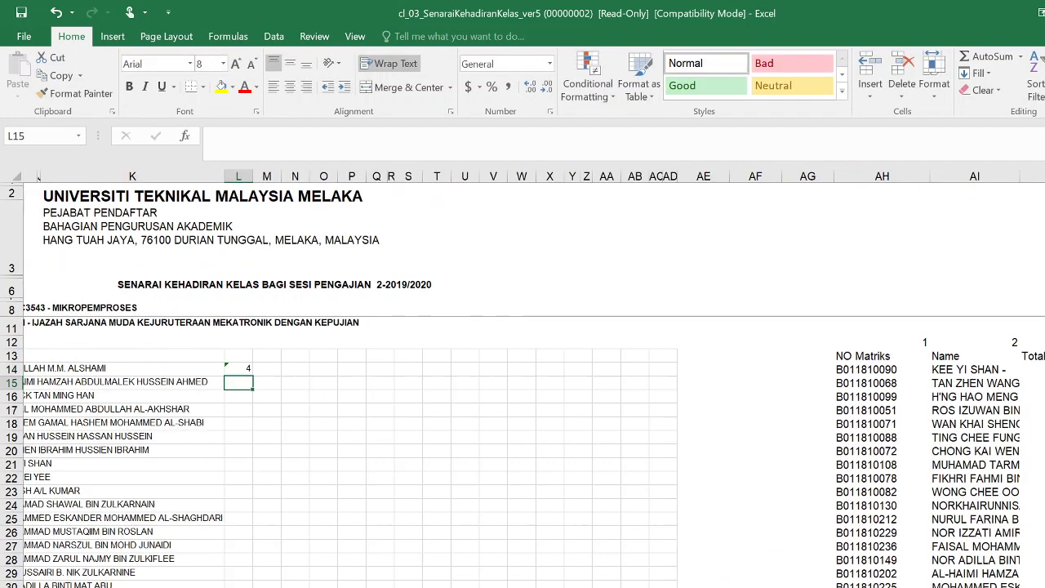
{"action": "left_click", "coordinate": [369, 366]}
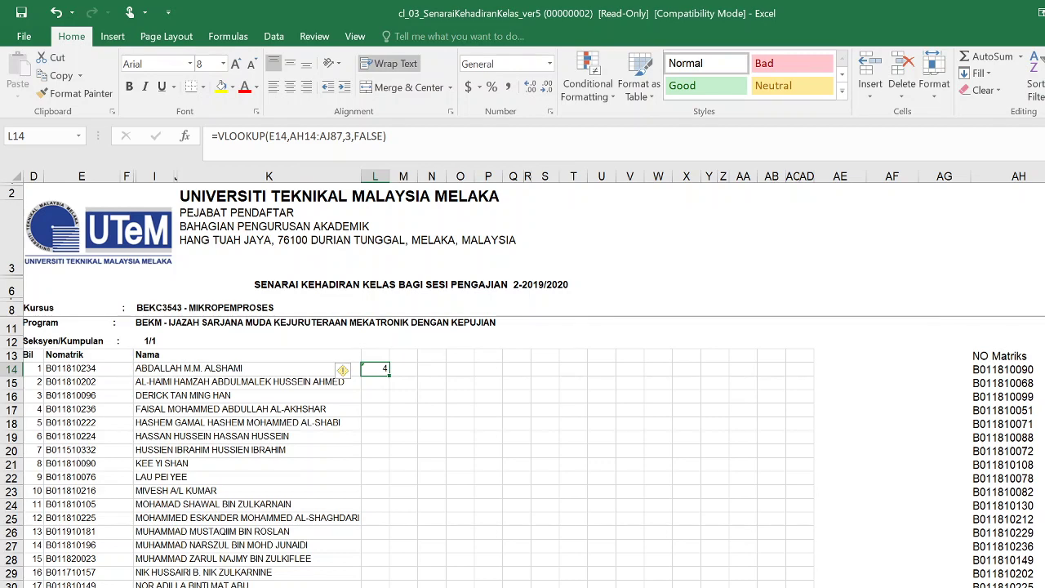
{"action": "key", "text": "F2"}
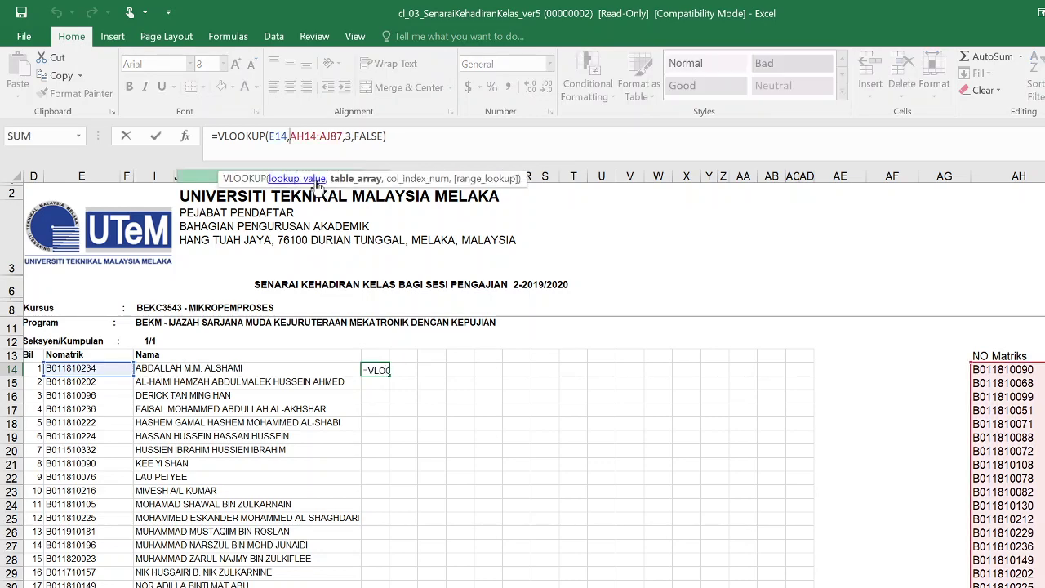
{"action": "type", "text": "$"}
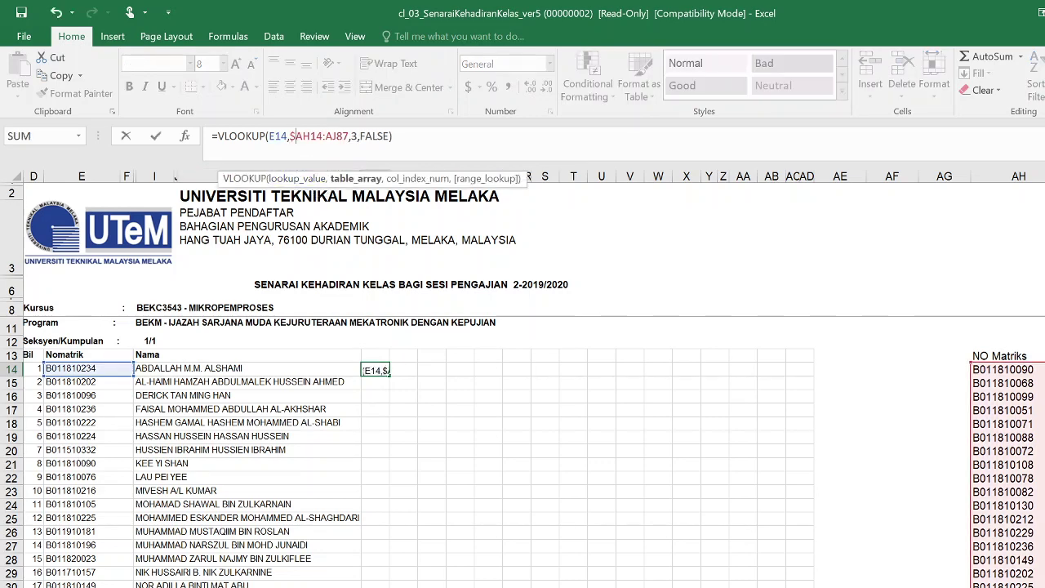
{"action": "type", "text": "$"}
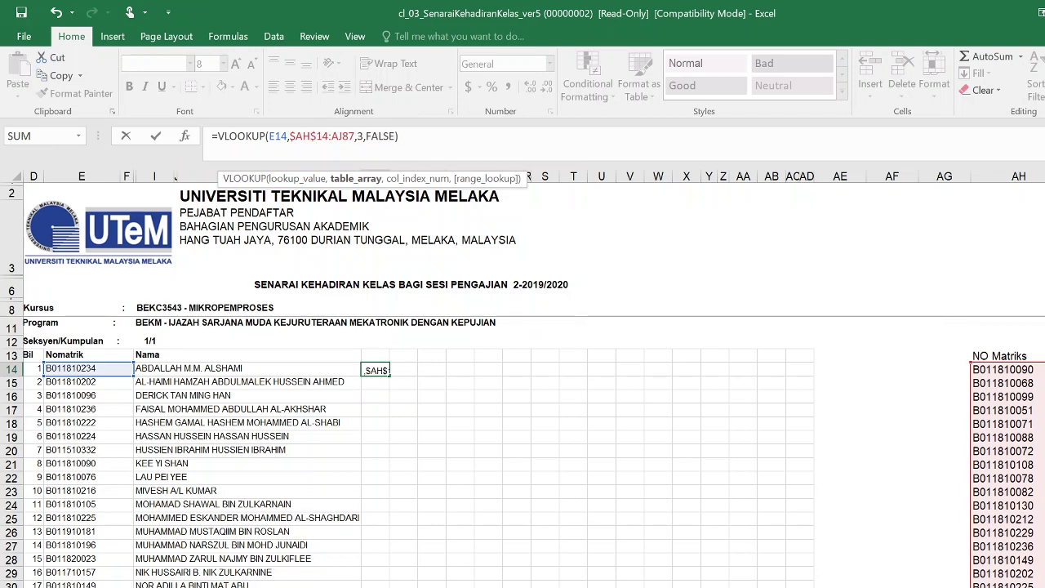
{"action": "type", "text": "$AJ"}
{"action": "type", "text": "$AJ$"}
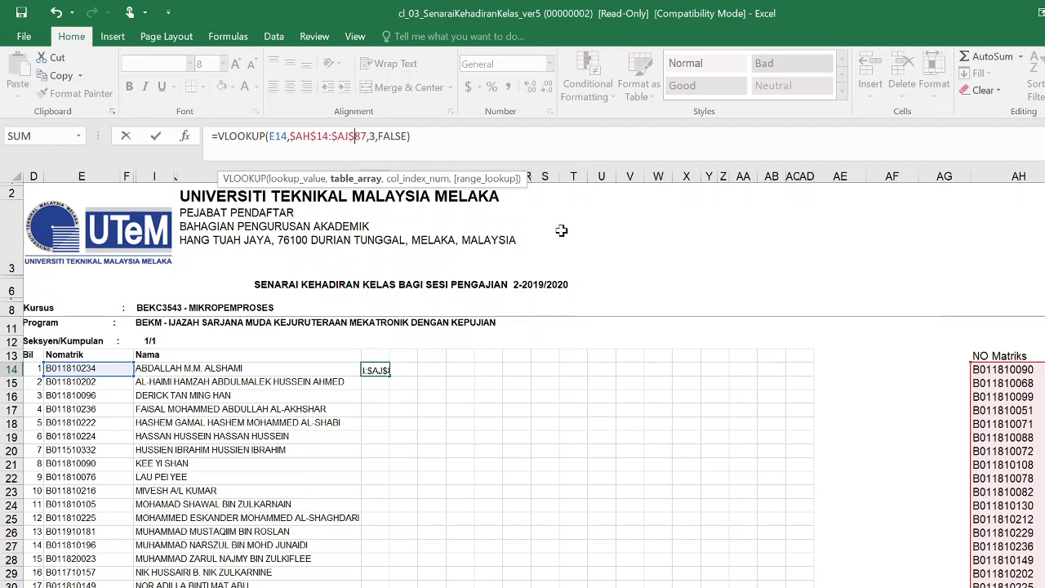
{"action": "key", "text": "Return"}
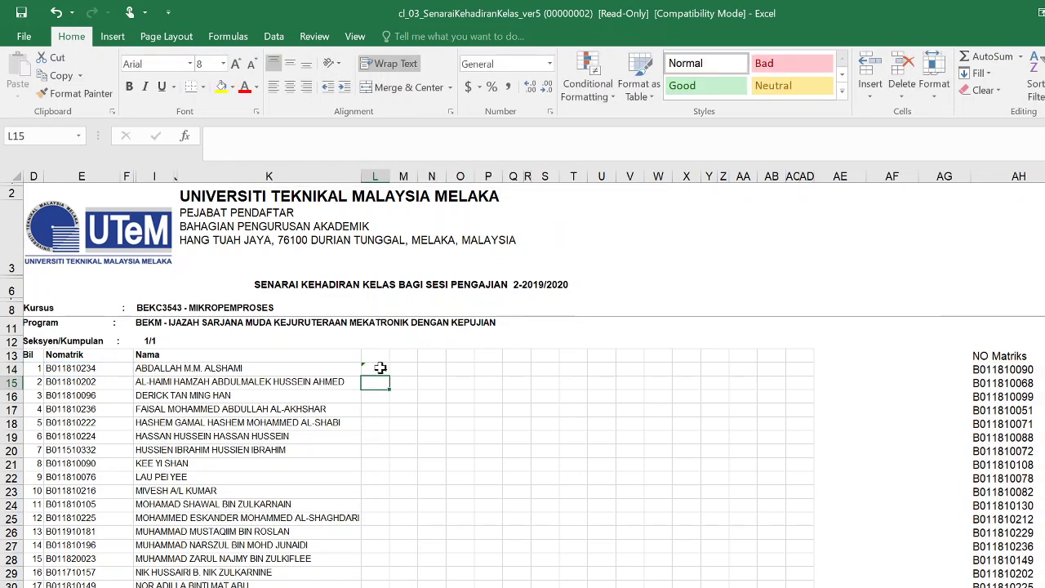
{"action": "left_click", "coordinate": [380, 369]}
{"action": "double_click", "coordinate": [390, 374]}
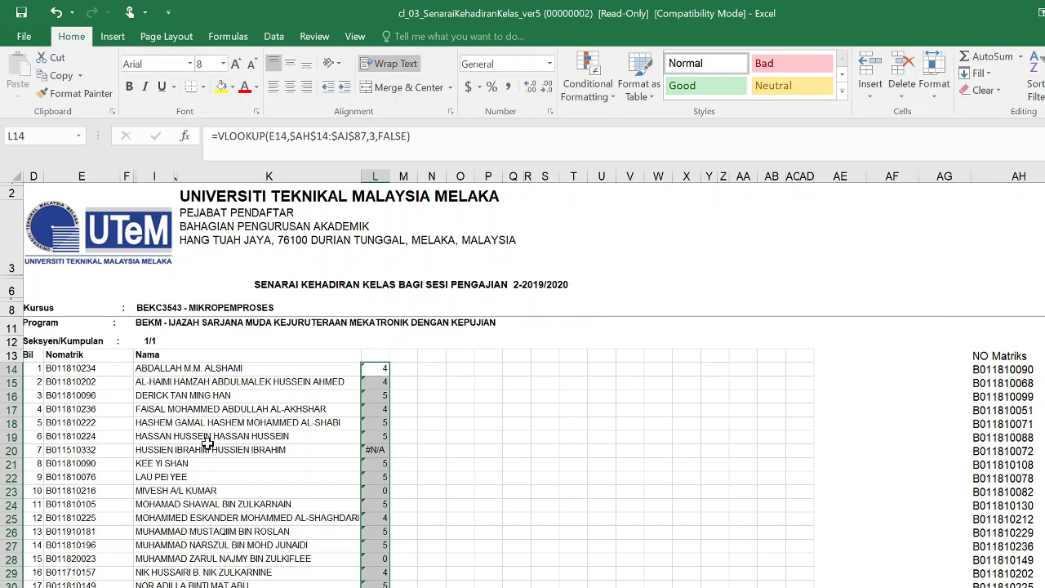
Examine the matric number, name and lookup formula of the seventh student in row 20 against the pasted quiz data.
{"action": "left_click_drag", "start_coordinate": [90, 451], "coordinate": [234, 460]}
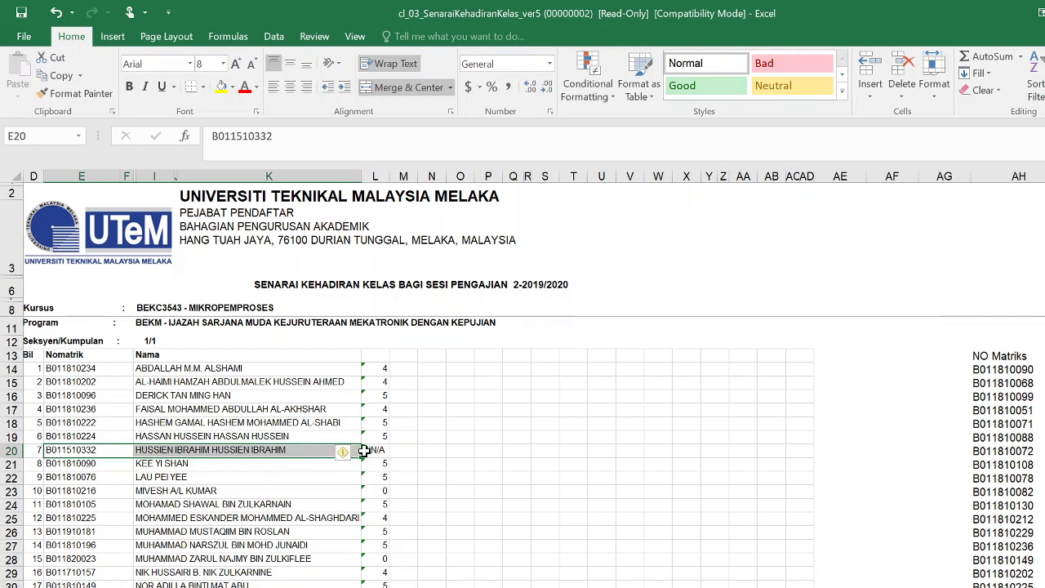
{"action": "left_click", "coordinate": [373, 450]}
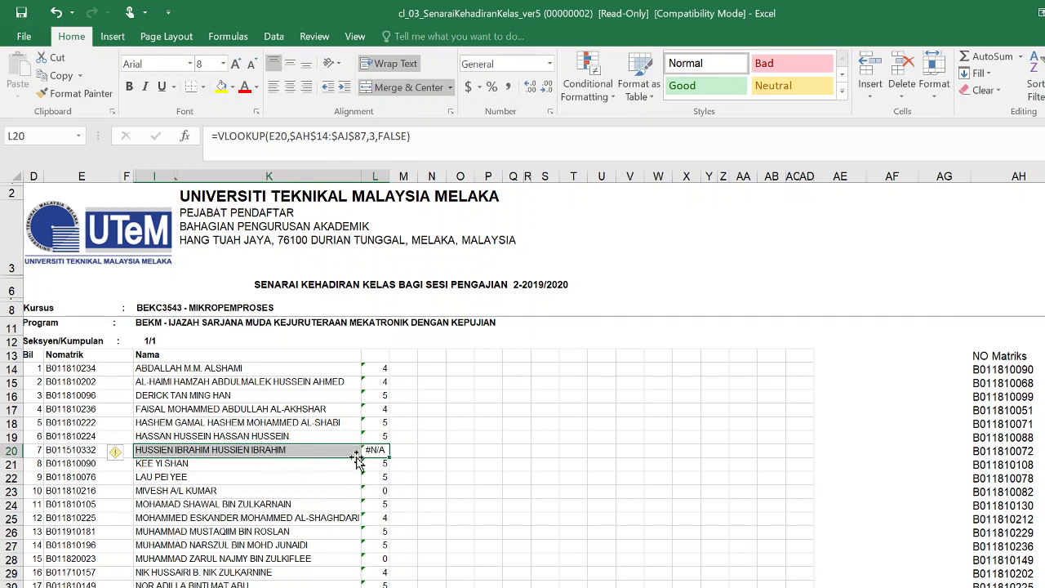
{"action": "scroll", "coordinate": [534, 378], "scroll_direction": "right", "scroll_amount": 3}
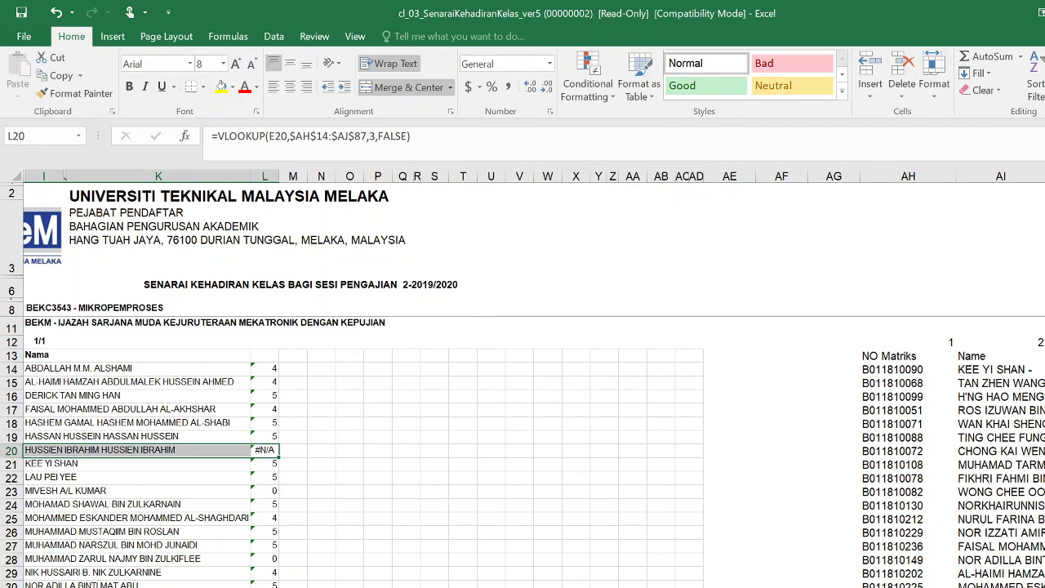
Try clearing the first pasted quiz record in row 14 to test the lookup, and undo the clearing.
{"action": "left_click_drag", "start_coordinate": [908, 369], "coordinate": [1031, 370]}
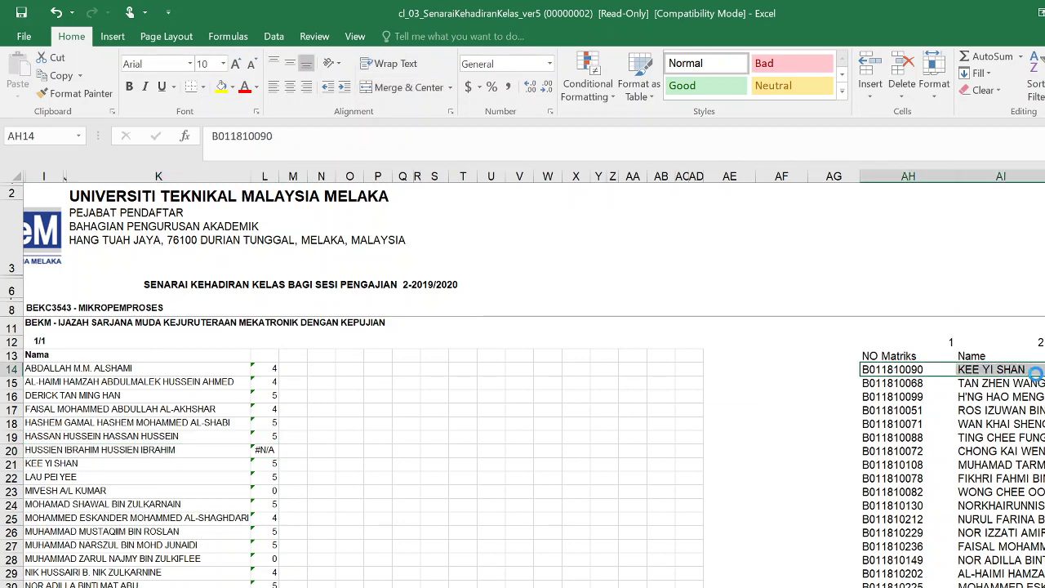
{"action": "key", "text": "Delete"}
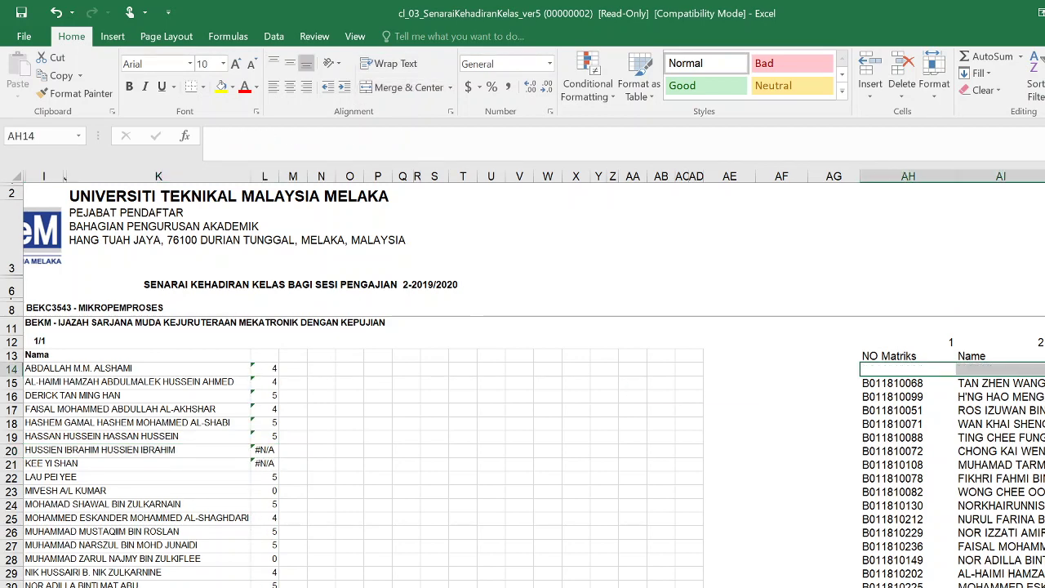
{"action": "scroll", "coordinate": [356, 446], "scroll_direction": "left", "scroll_amount": 2}
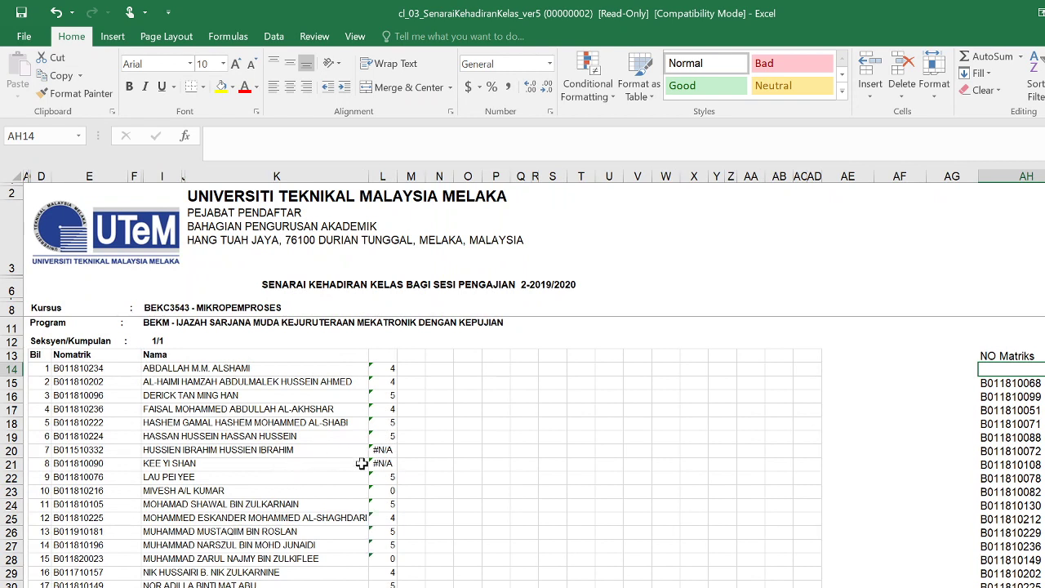
{"action": "key", "text": "ctrl+z"}
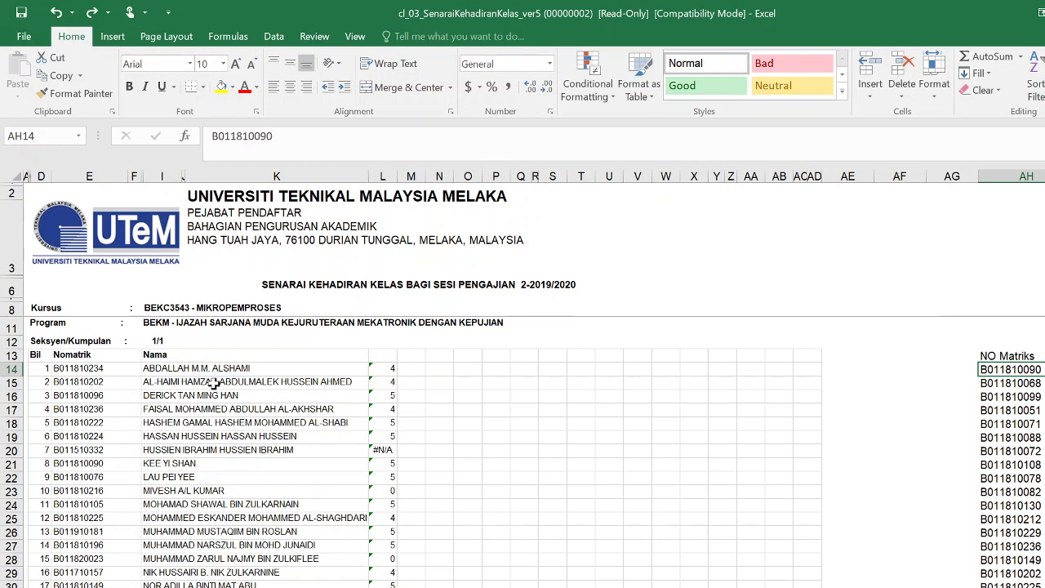
Find all cells containing the second listed student's name and go to the matching pasted quiz record to compare the scores.
{"action": "left_click", "coordinate": [260, 421]}
{"action": "key", "text": "ctrl+f"}
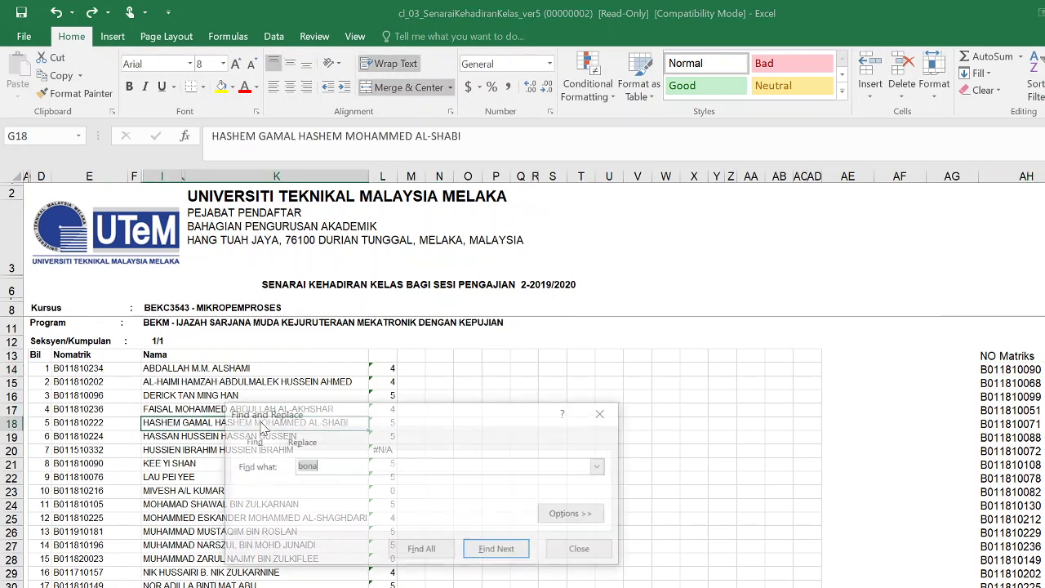
{"action": "type", "text": "haimi"}
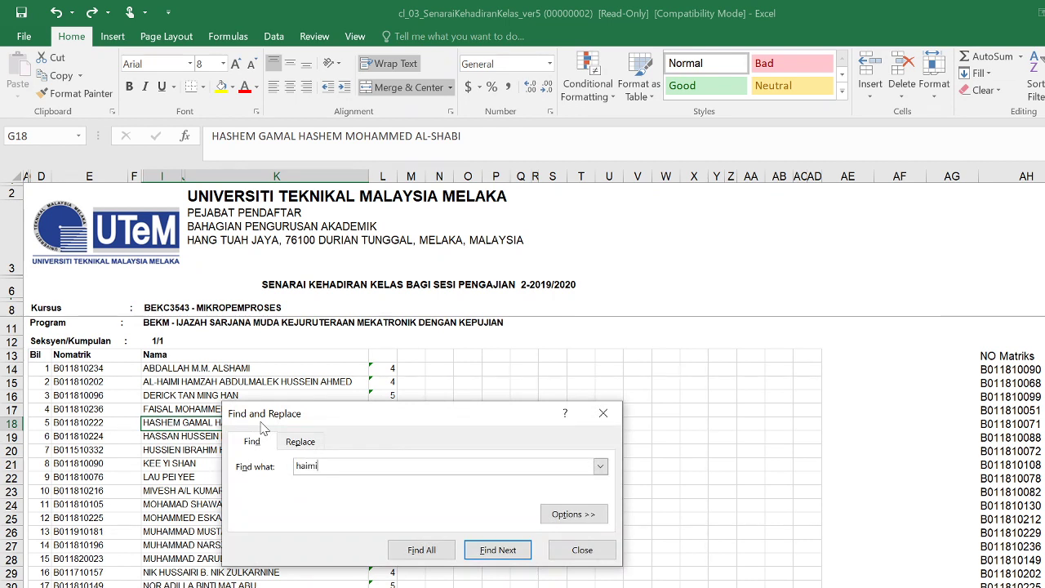
{"action": "left_click", "coordinate": [419, 553]}
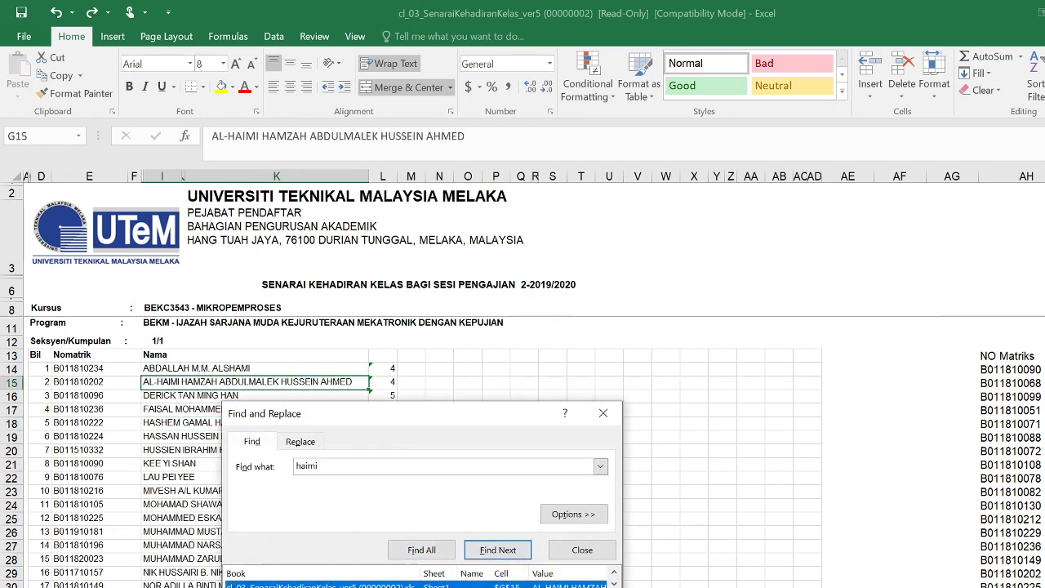
{"action": "left_click_drag", "start_coordinate": [623, 586], "coordinate": [661, 586]}
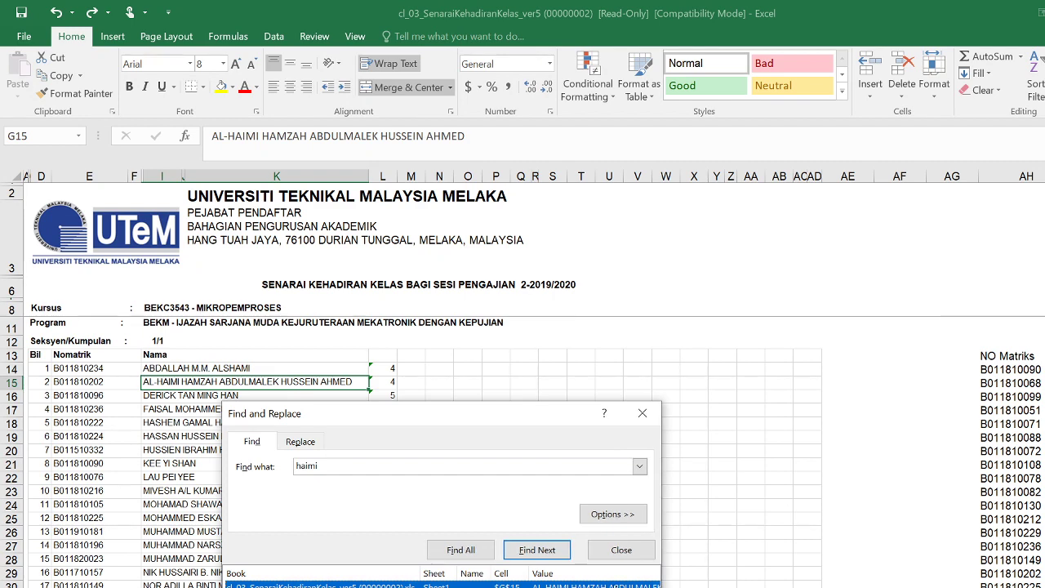
{"action": "key", "text": "Return"}
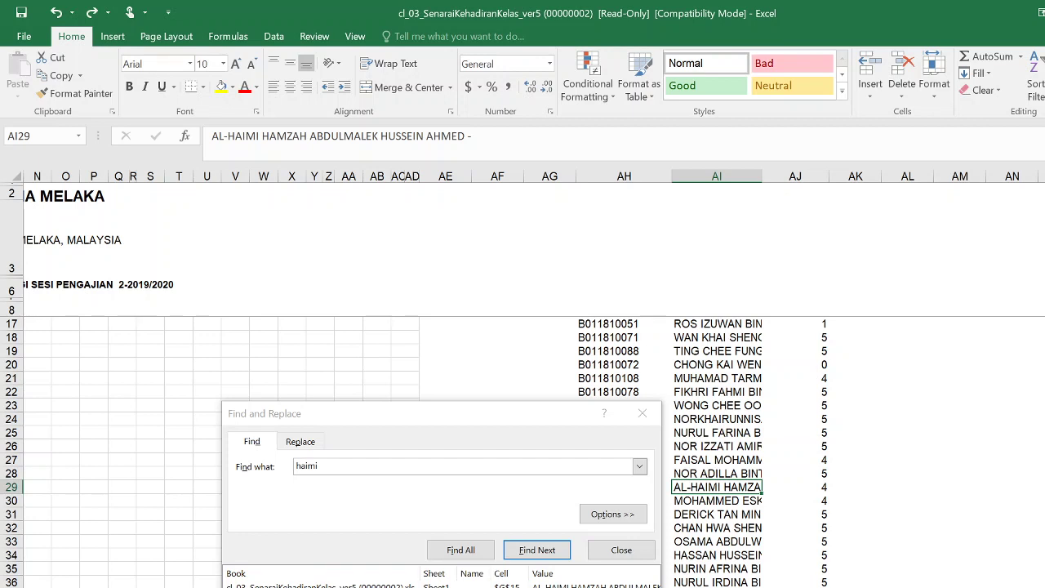
Find all cells containing the name of the student in row 56 and examine the lookup score and formula in L56.
{"action": "left_click_drag", "start_coordinate": [318, 465], "coordinate": [301, 465]}
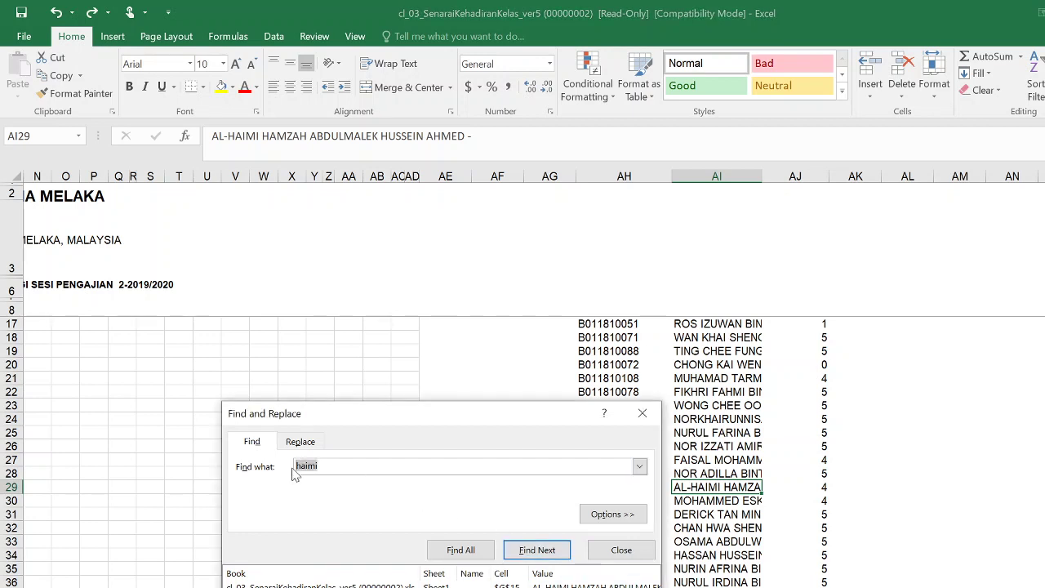
{"action": "type", "text": "s"}
{"action": "left_click", "coordinate": [486, 553]}
{"action": "left_click", "coordinate": [392, 587]}
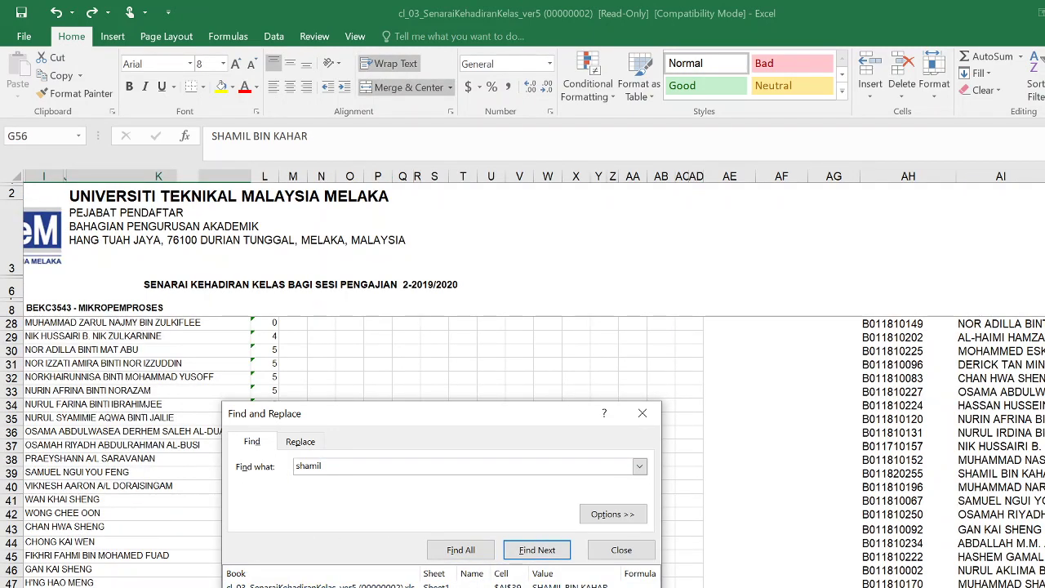
{"action": "left_click", "coordinate": [263, 587]}
{"action": "scroll", "coordinate": [155, 453], "scroll_direction": "down", "scroll_amount": 6}
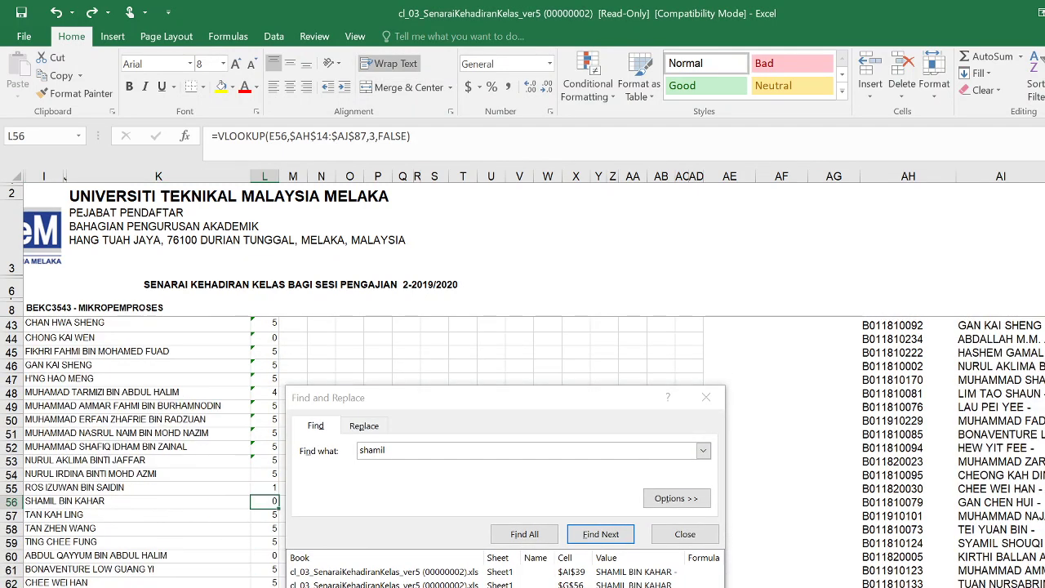
{"action": "scroll", "coordinate": [163, 449], "scroll_direction": "down", "scroll_amount": 1}
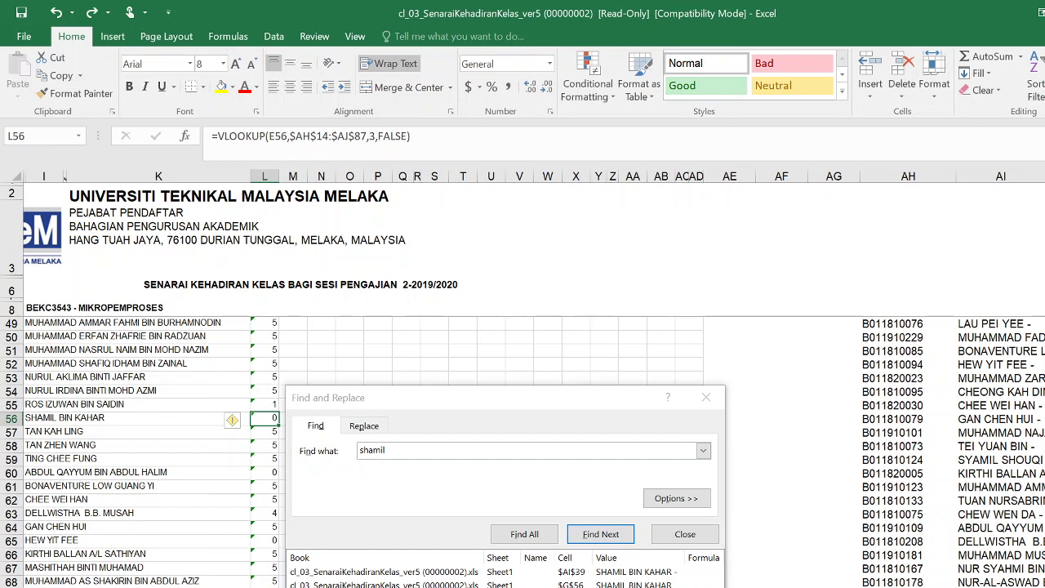
{"action": "key", "text": "alt+Tab"}
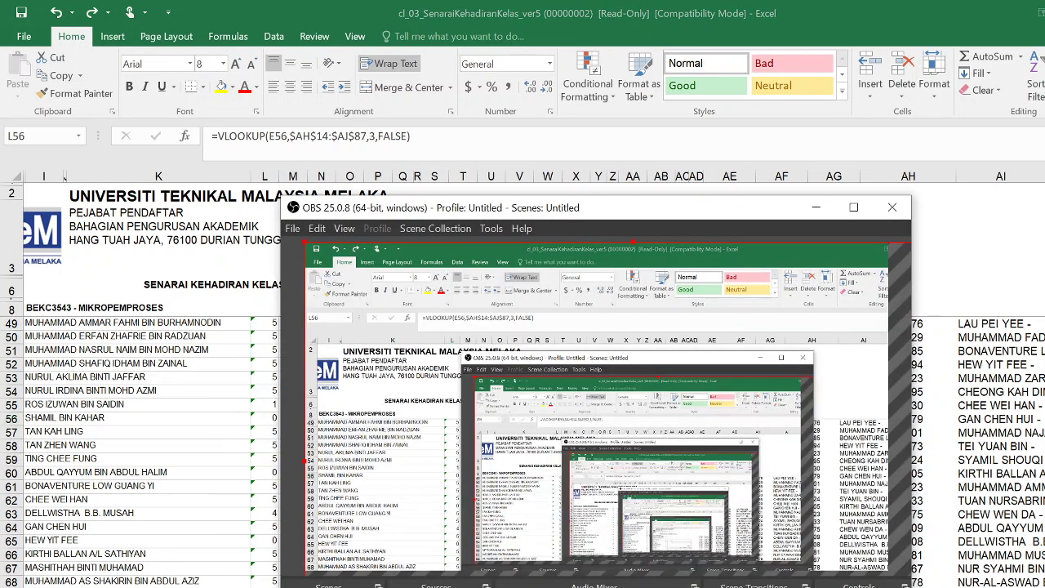